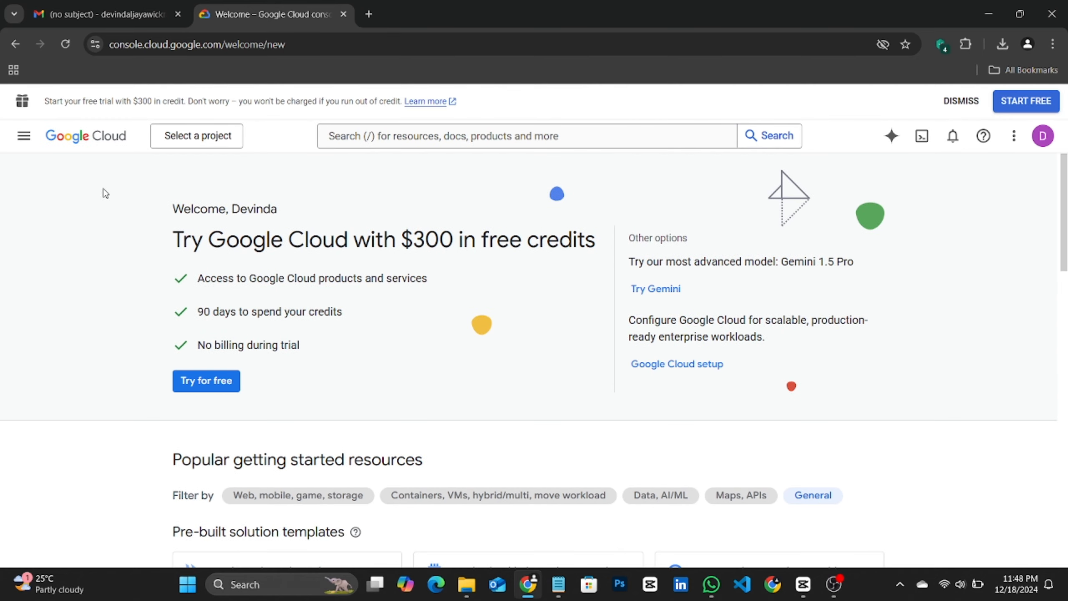
Step: Open the Credentials page under APIs and services
left_click(23, 136)
mouse_move(55, 242)
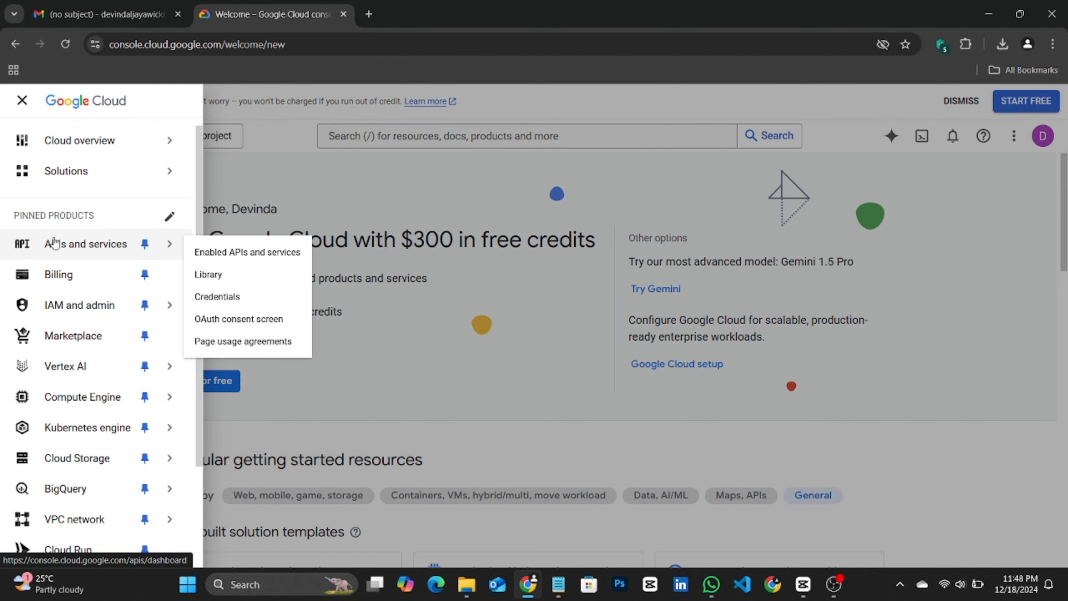
left_click(55, 247)
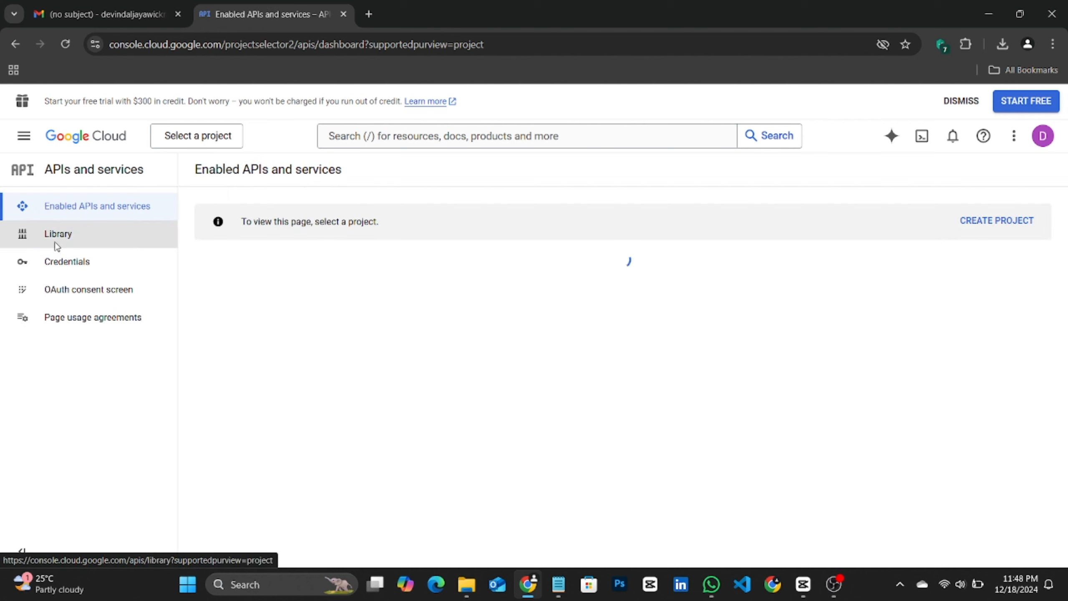
left_click(152, 264)
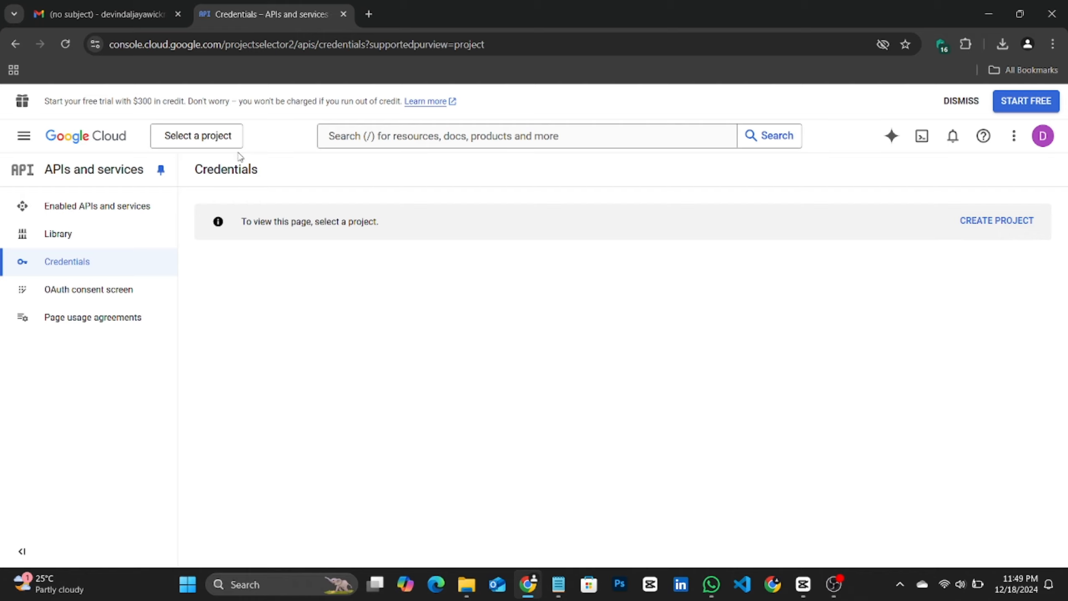
Step: Create a new project named Targlo
left_click(221, 140)
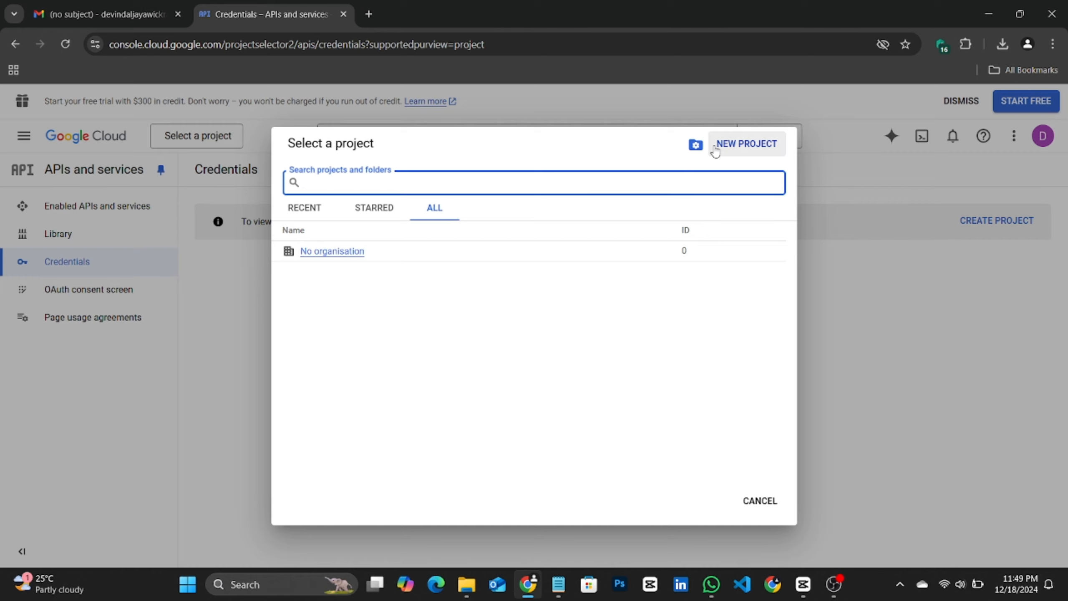
left_click(737, 145)
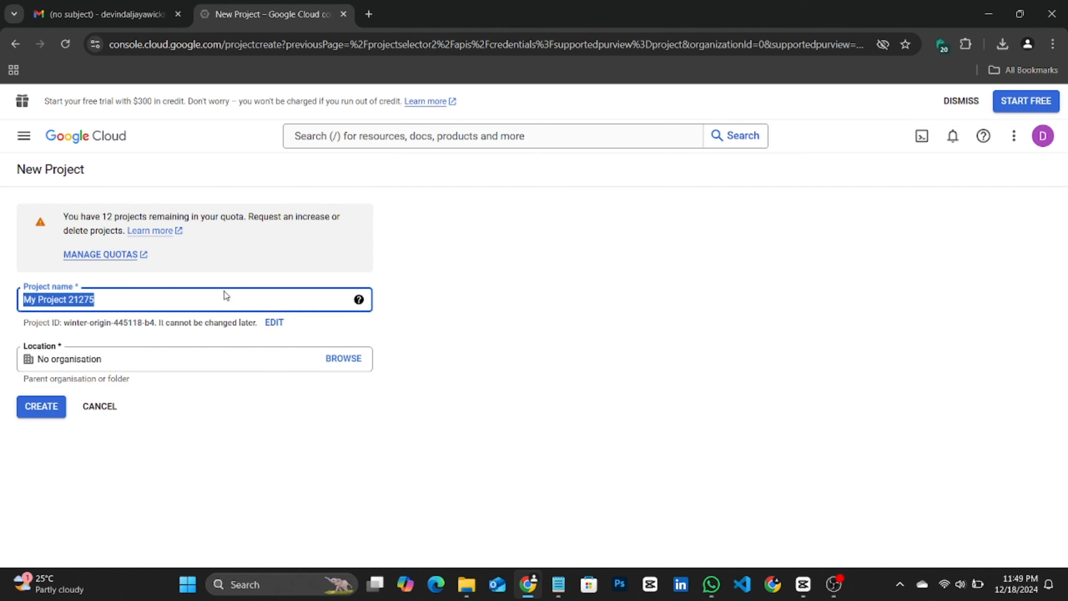
type("Targ")
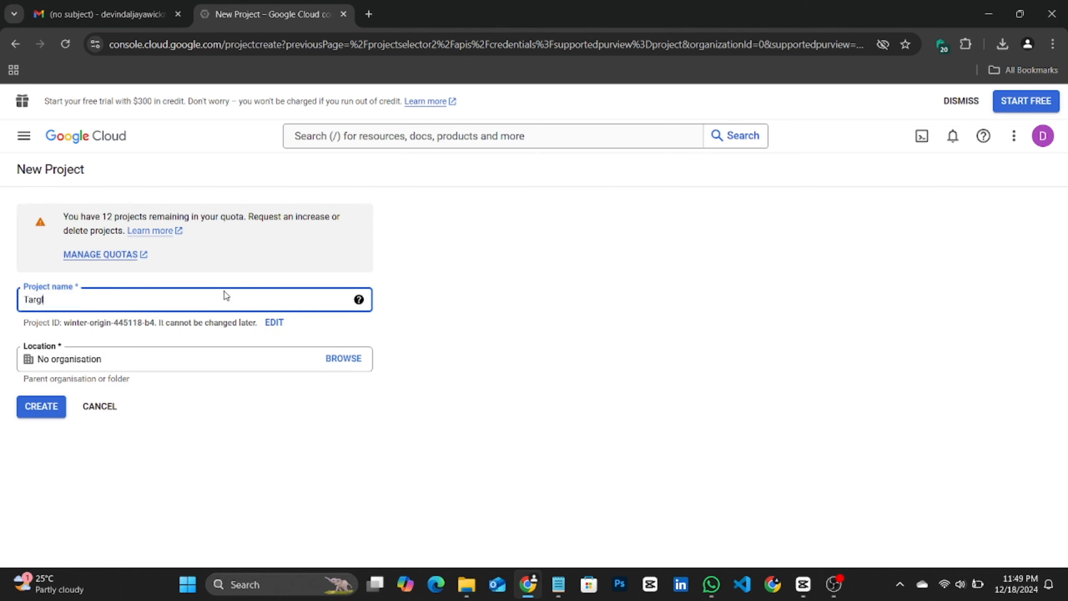
type("lo")
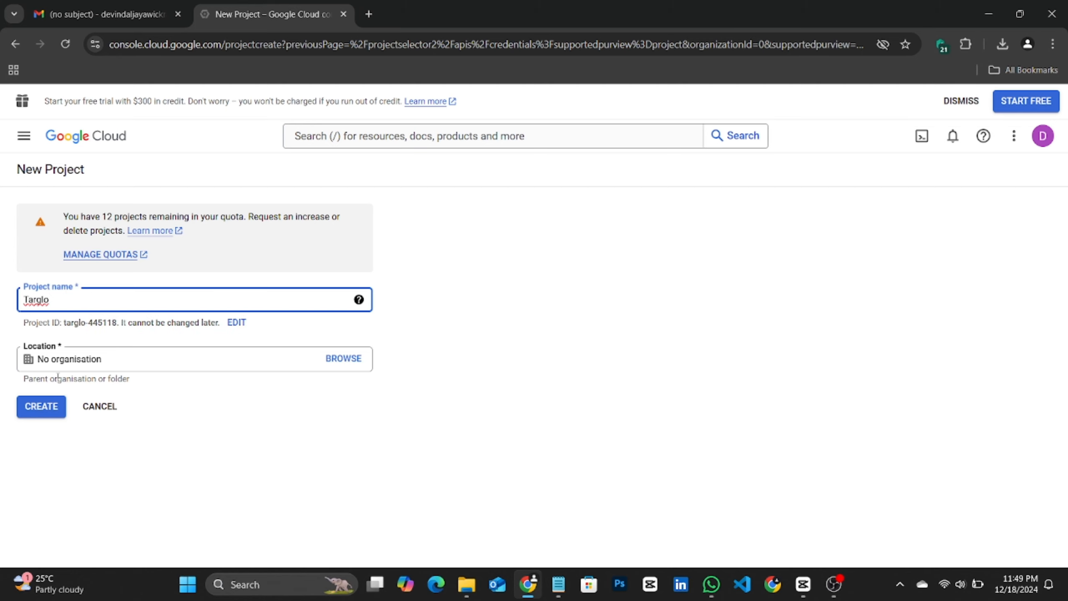
left_click(54, 407)
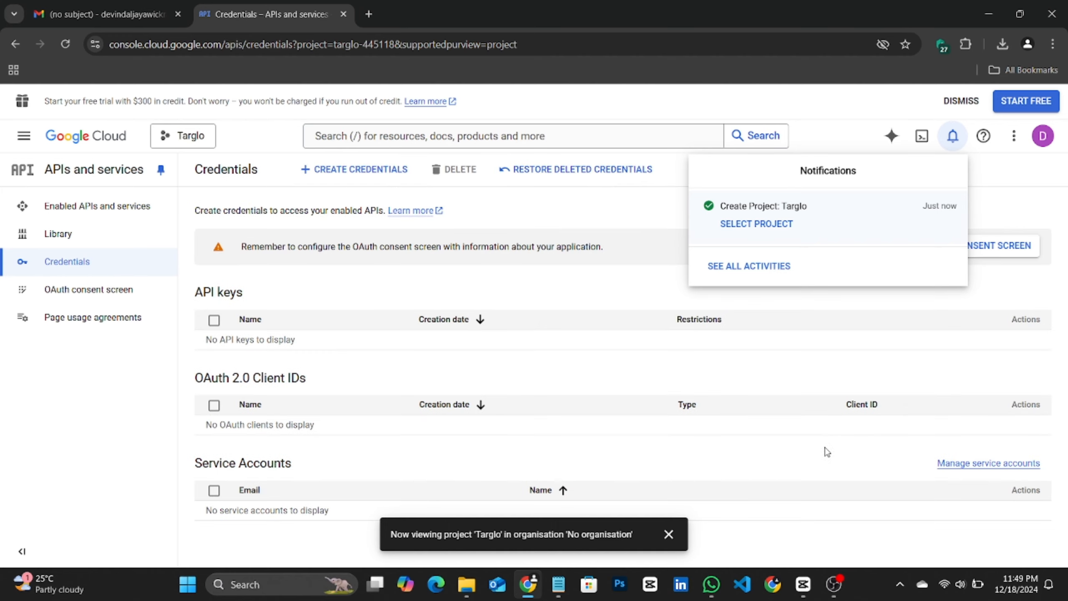
Step: Search for the YouTube Data API v3 and enable it for the project
left_click(566, 213)
left_click(475, 130)
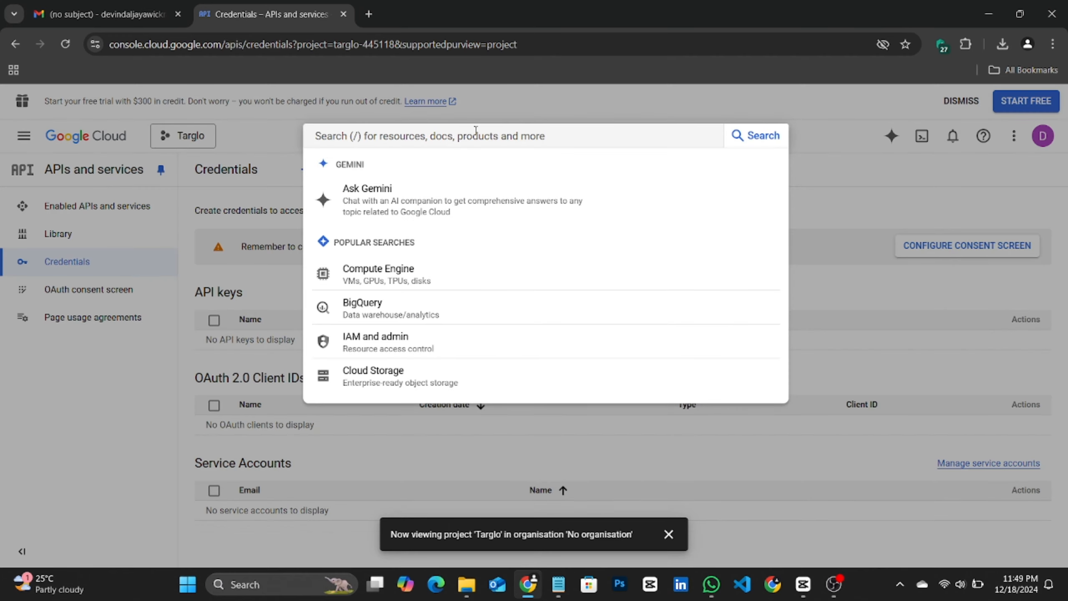
type("You")
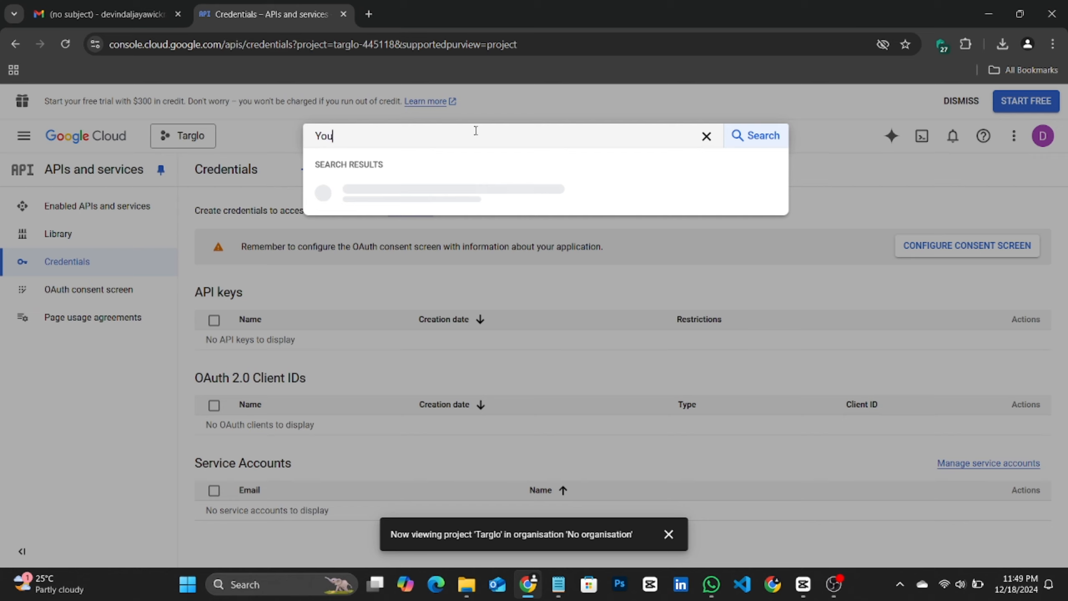
type("tube data")
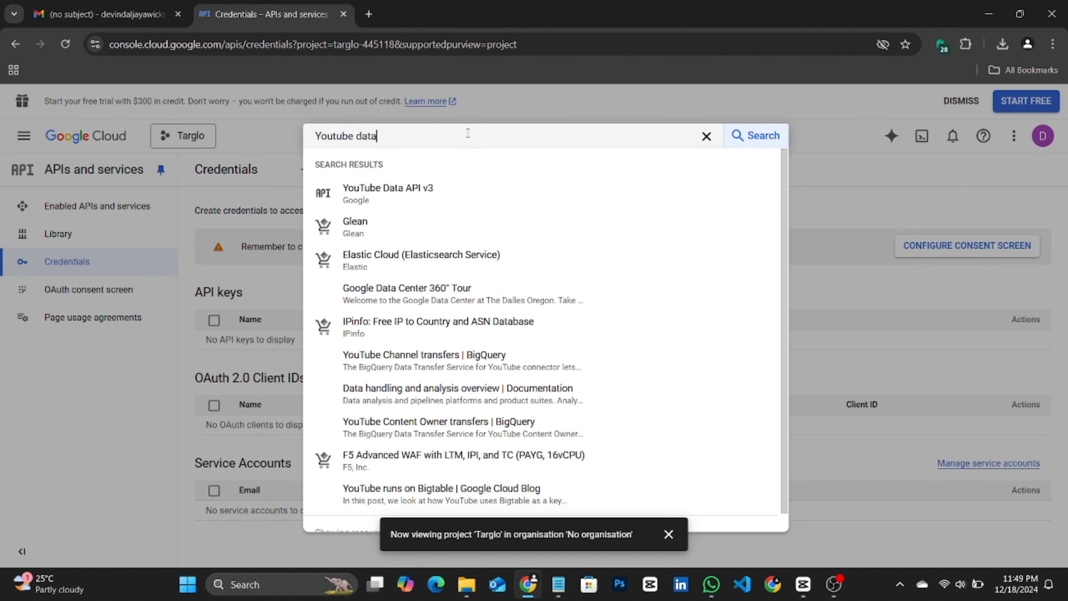
left_click(400, 196)
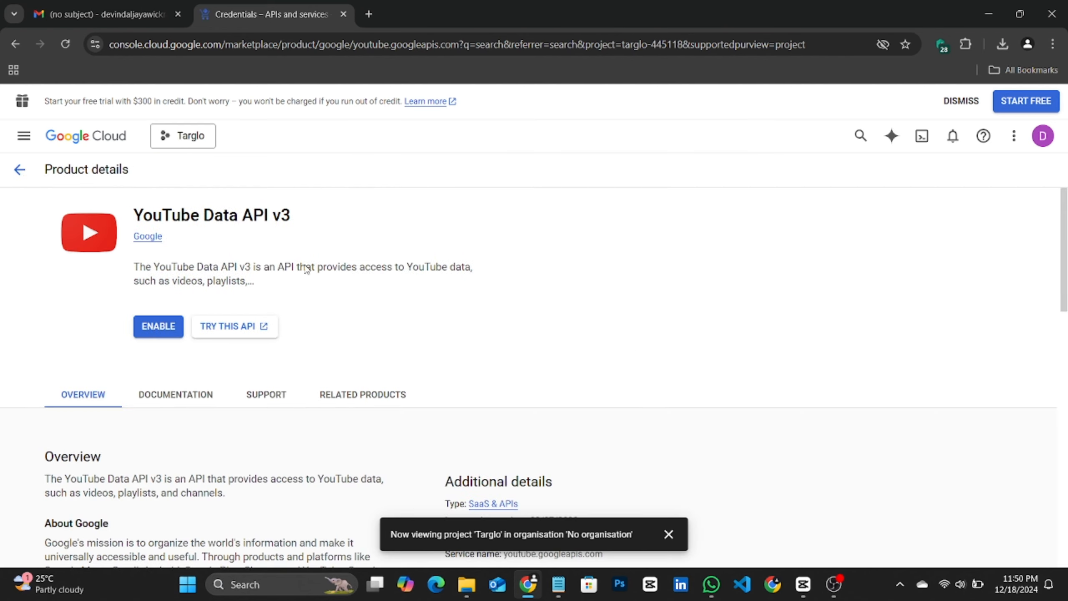
left_click(181, 327)
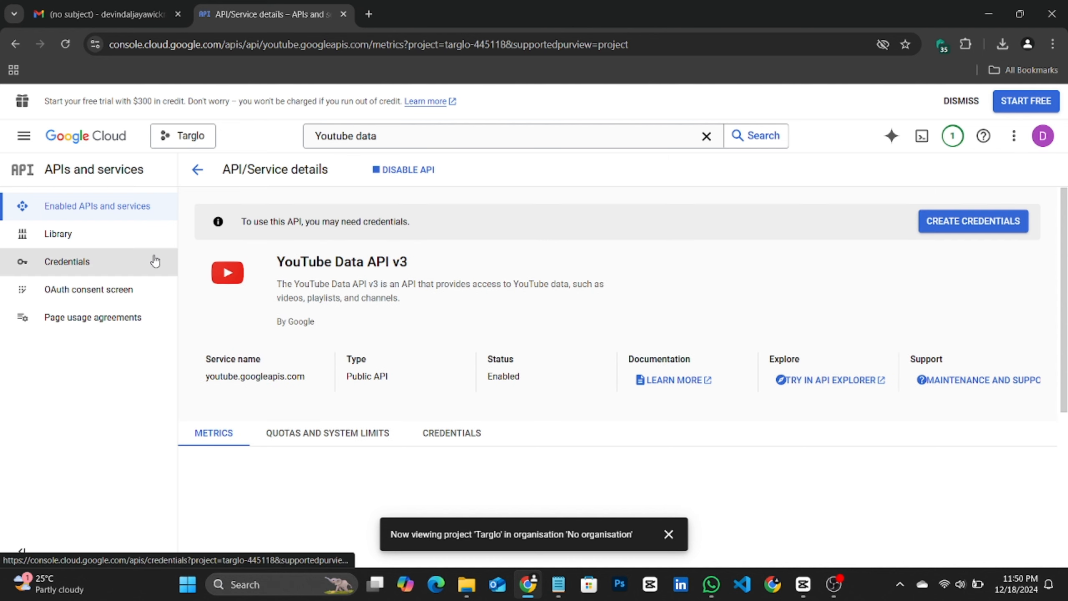
Step: Create a new API key on the Credentials page and copy it
left_click(126, 263)
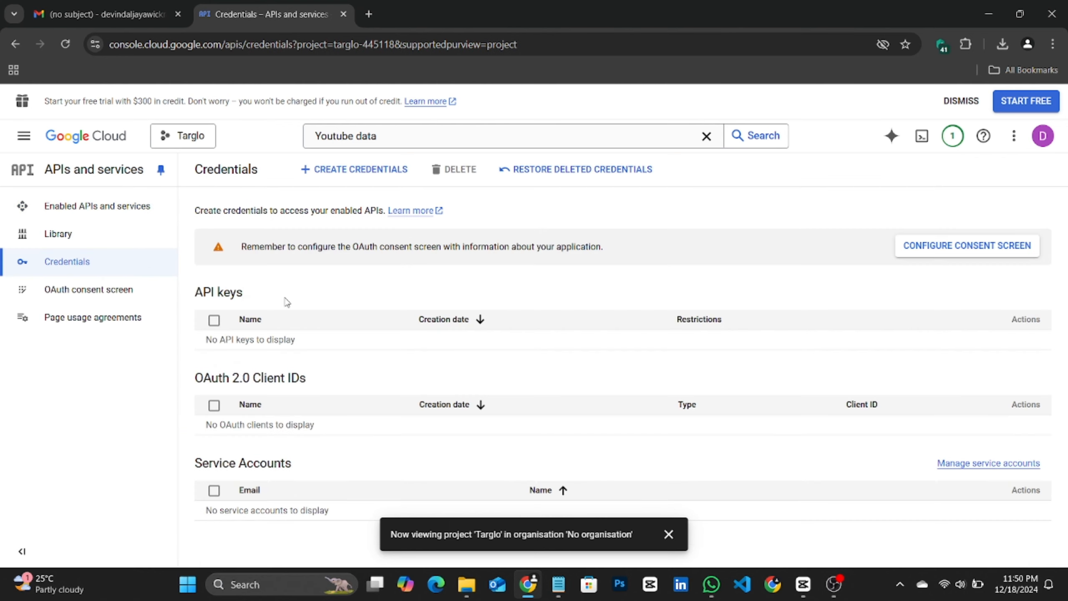
left_click(308, 180)
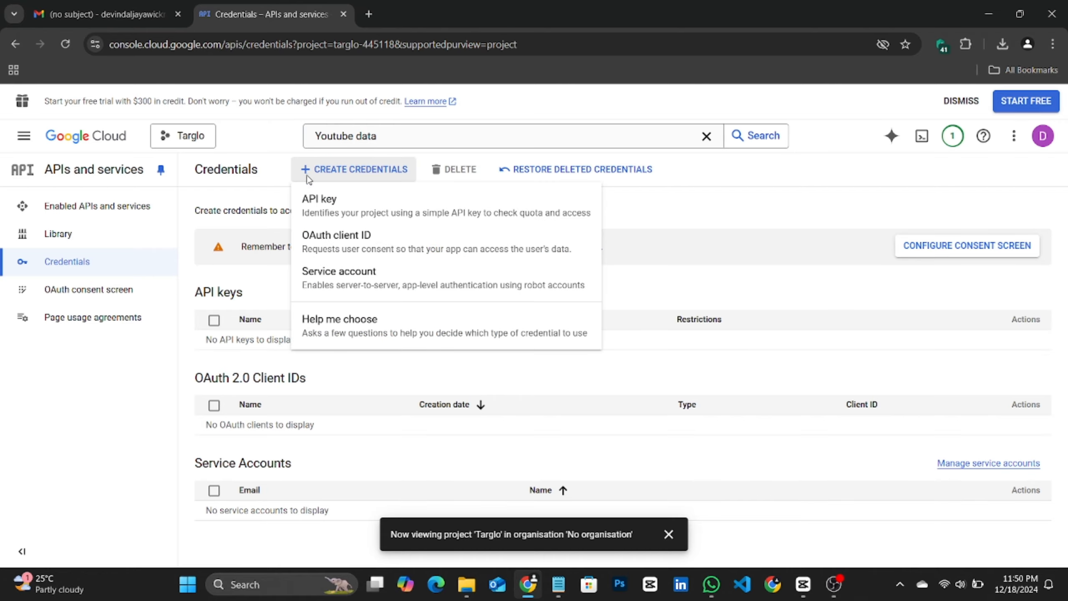
left_click(318, 205)
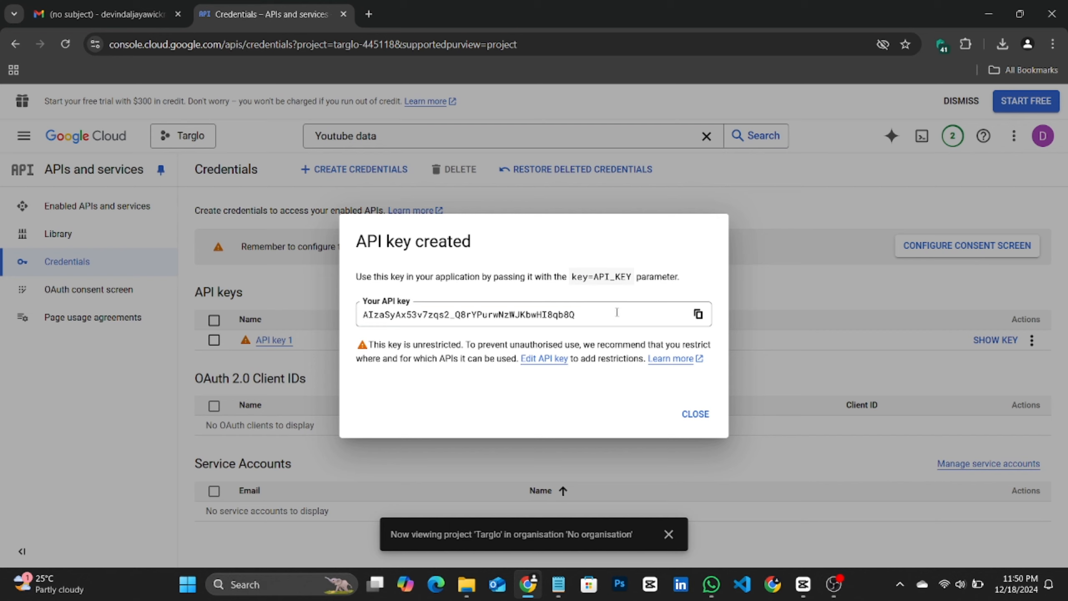
left_click(697, 315)
Step: Paste the API key into the Notepad document as the developer key, then close the key dialog
left_click(558, 584)
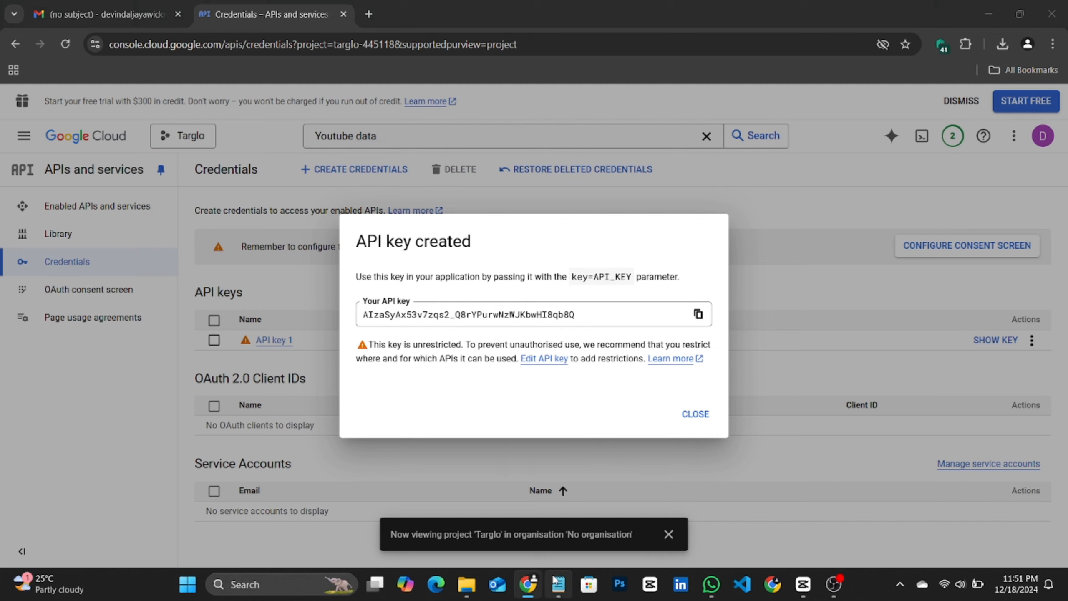
key("ctrl+v")
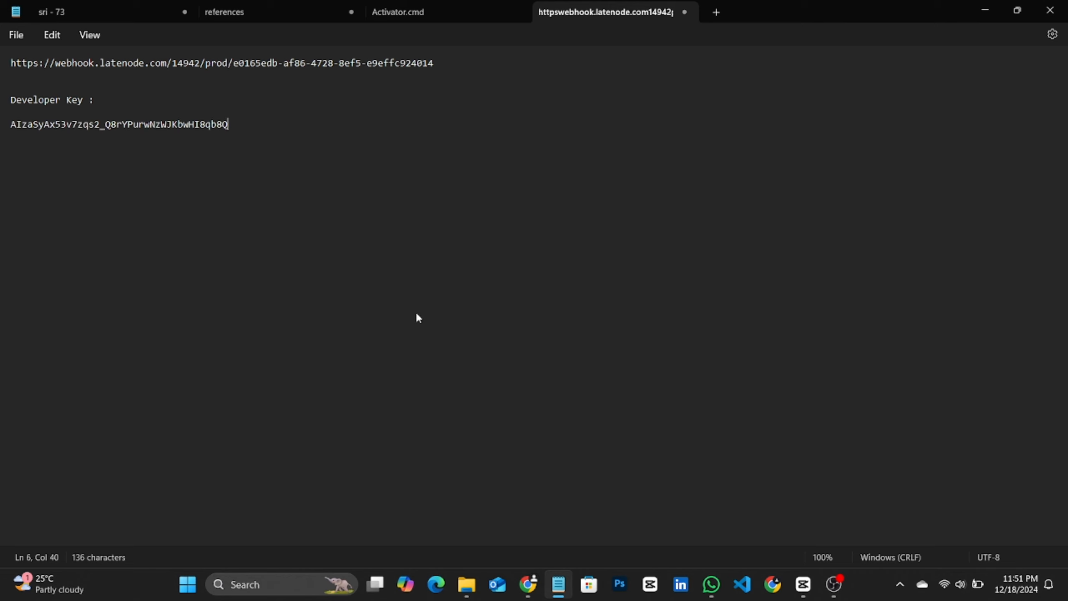
left_click(527, 585)
left_click(696, 414)
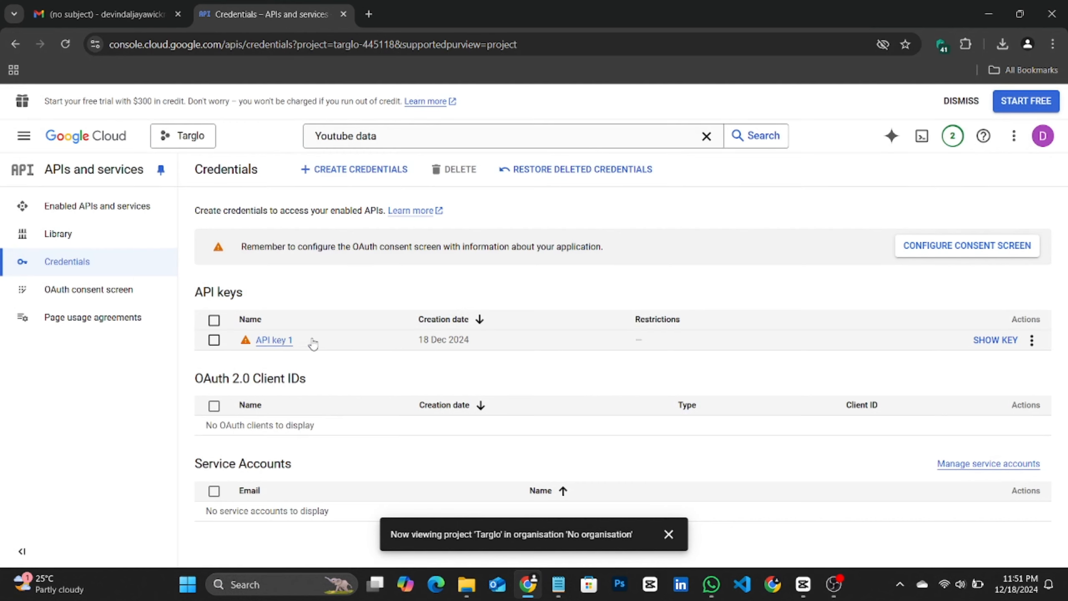
Step: Restrict API key 1 to the YouTube Data API v3 and save it
left_click(280, 341)
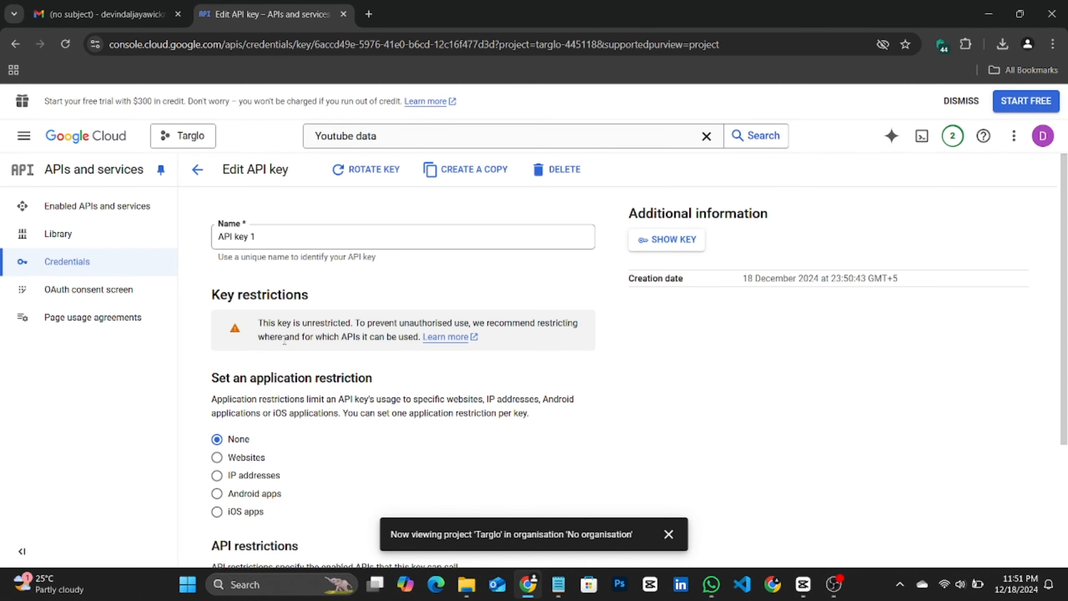
scroll(357, 358, "down", 3)
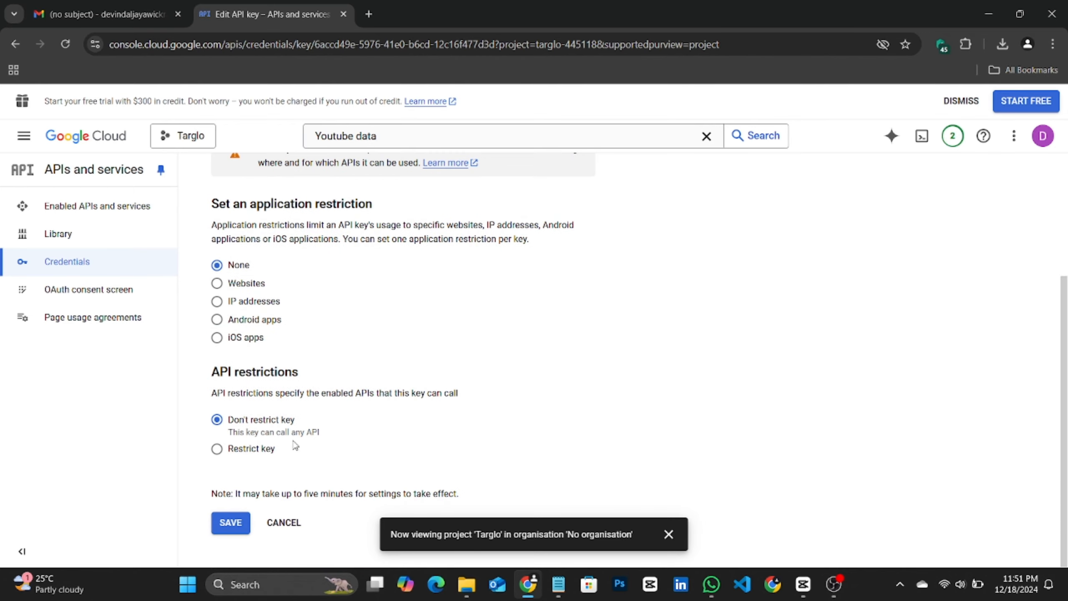
left_click(274, 449)
scroll(334, 435, "down", 1)
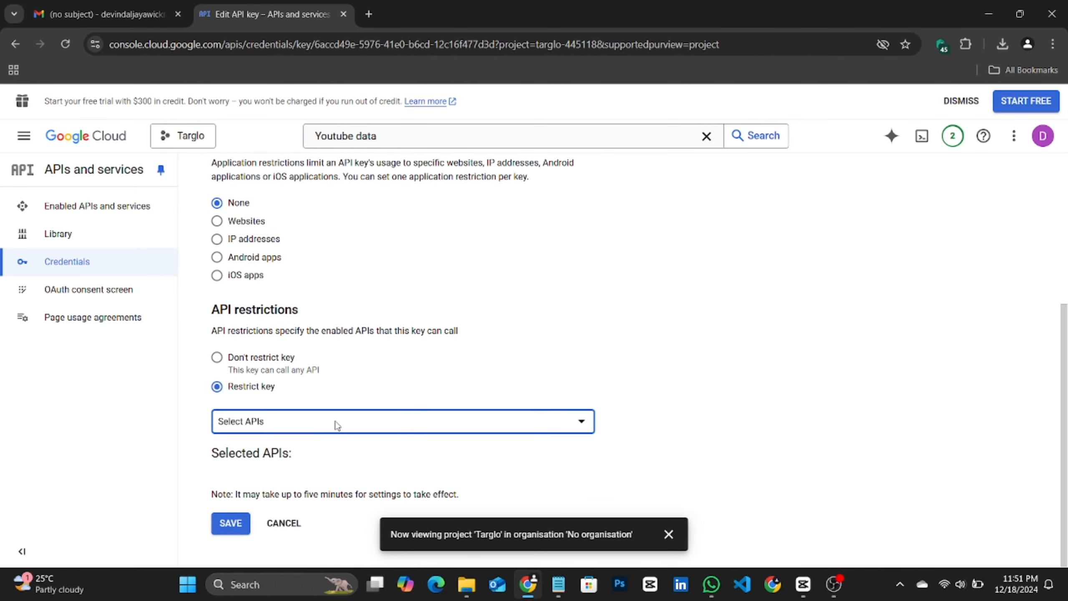
left_click(336, 422)
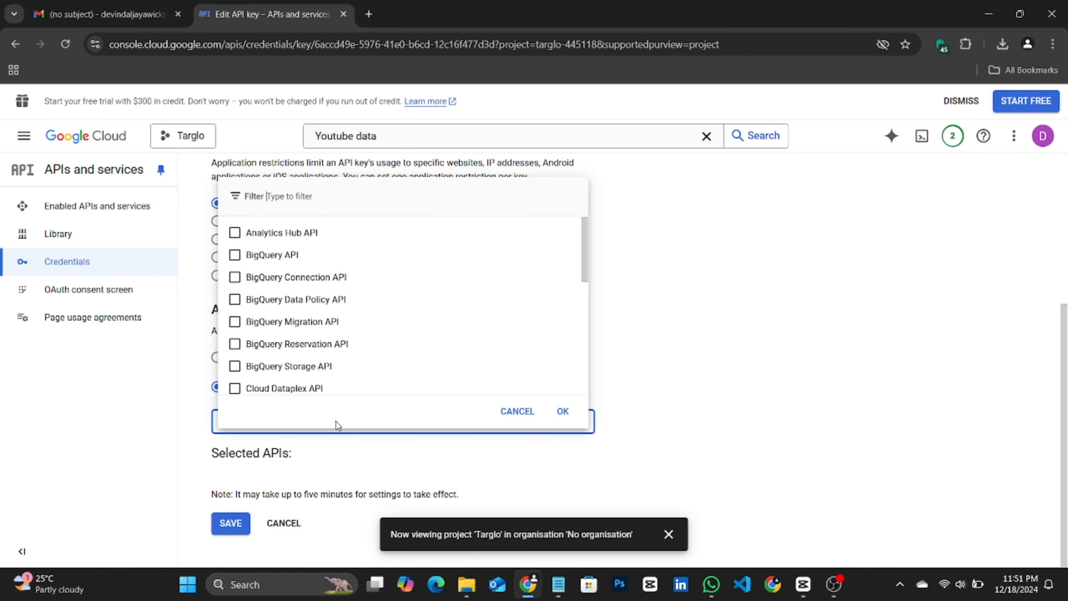
left_click(361, 202)
type("You")
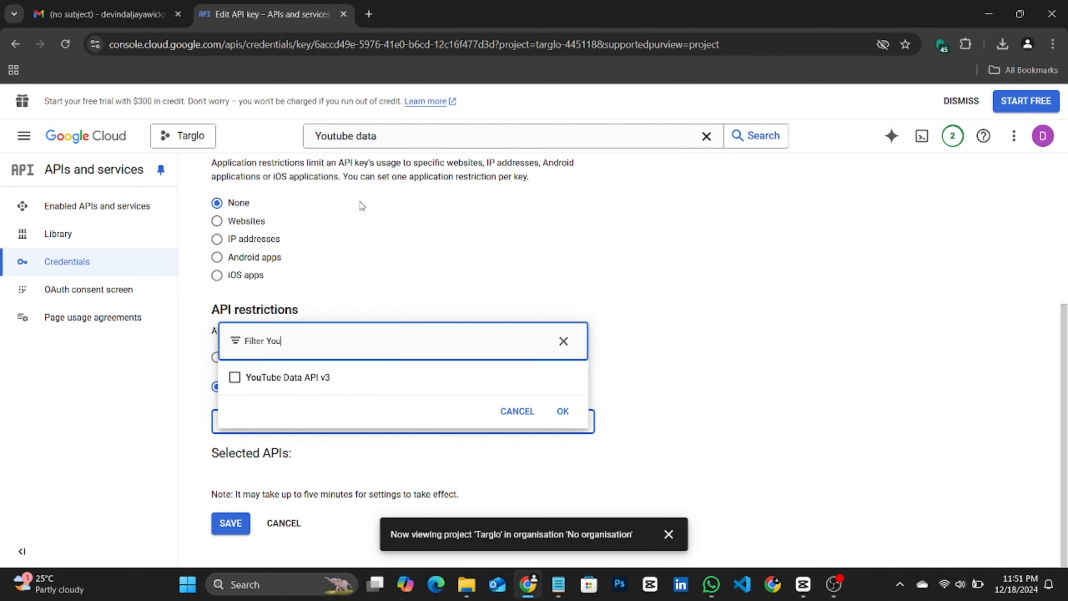
type("tu")
left_click(235, 377)
left_click(563, 411)
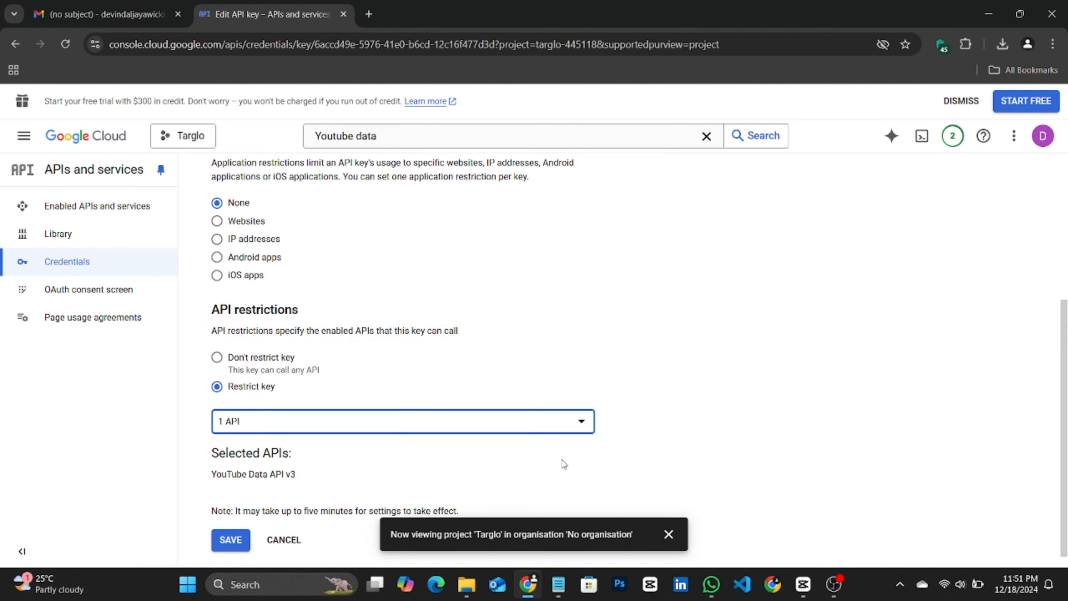
left_click(237, 541)
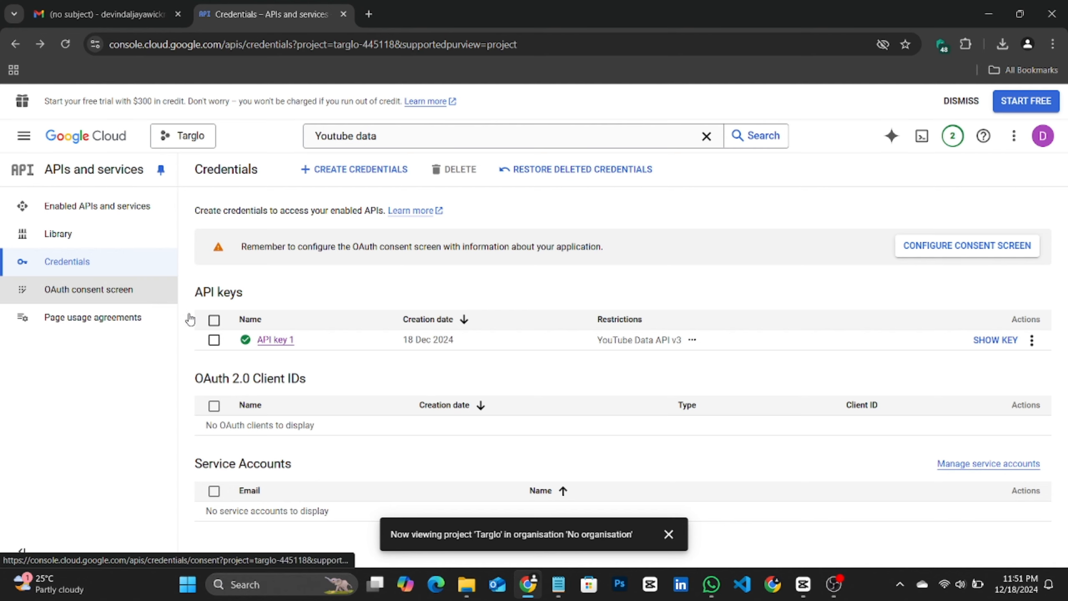
Step: Start creating an OAuth client ID and open the consent screen configuration
left_click(312, 171)
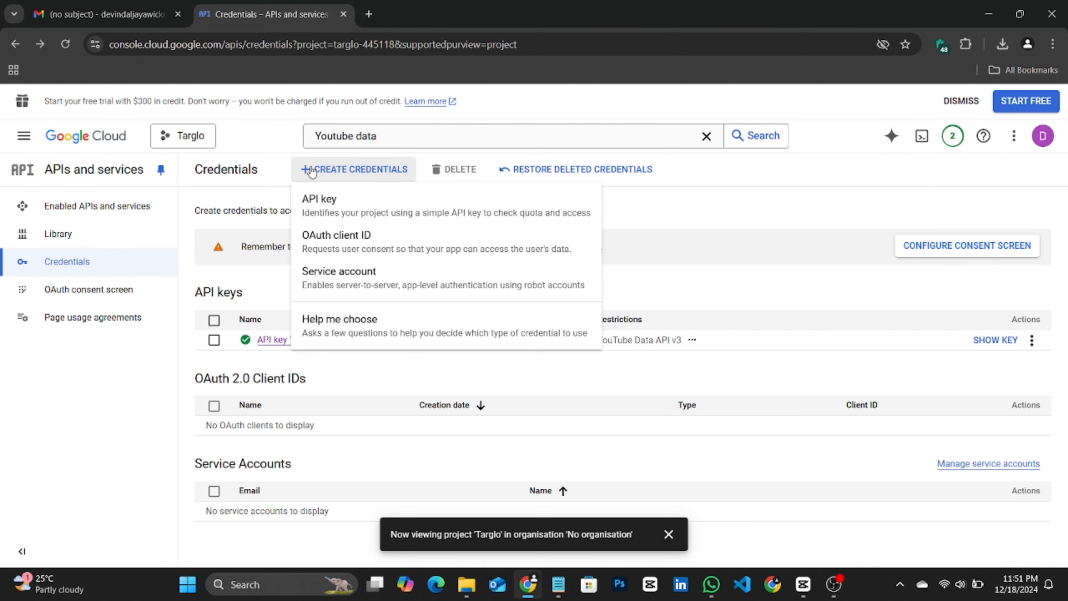
left_click(328, 237)
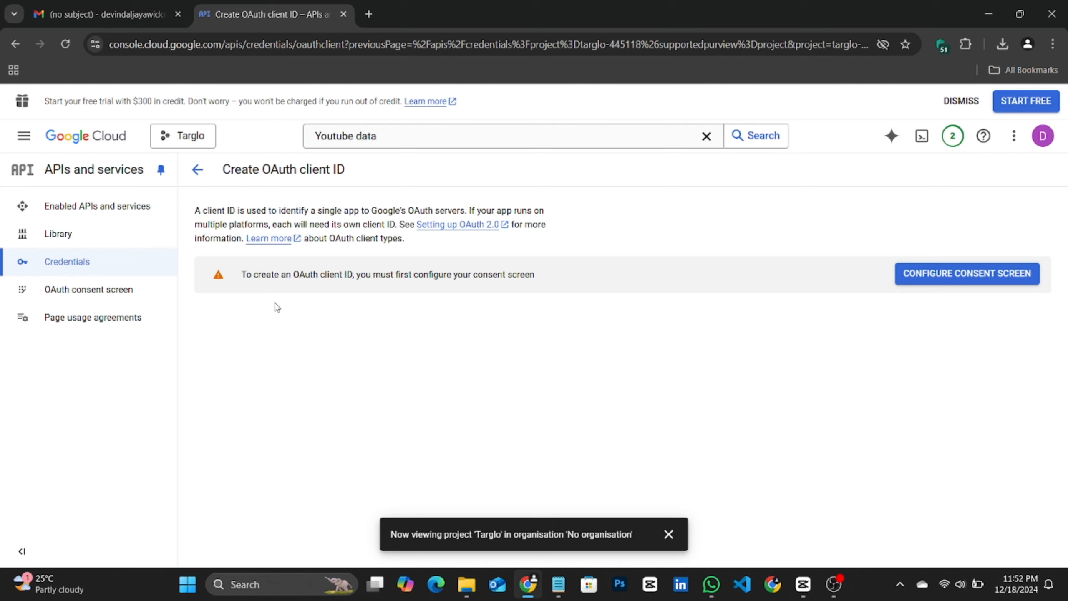
left_click(921, 281)
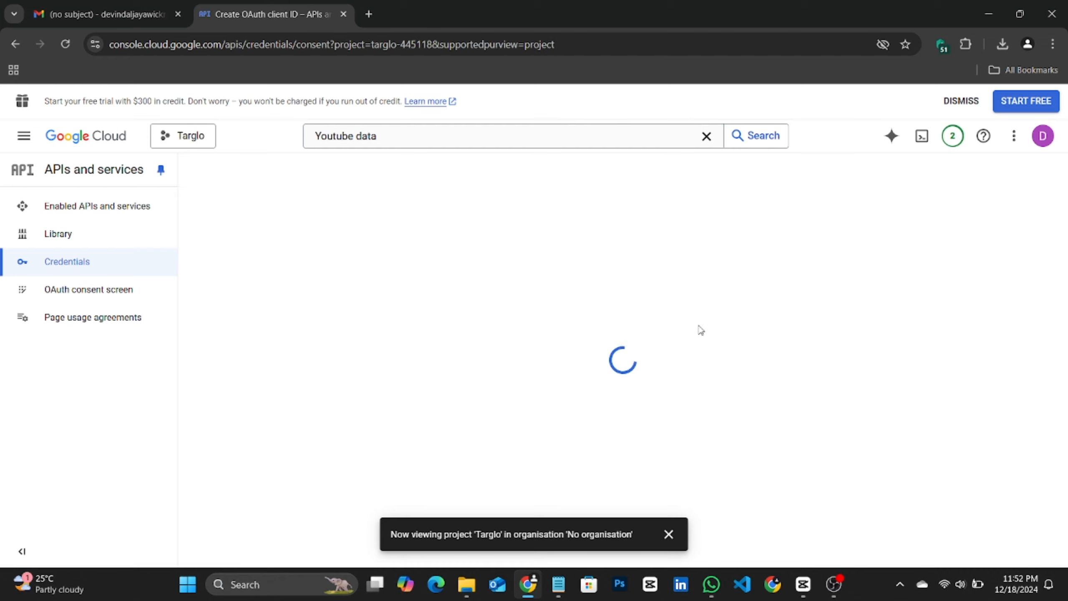
left_click(668, 534)
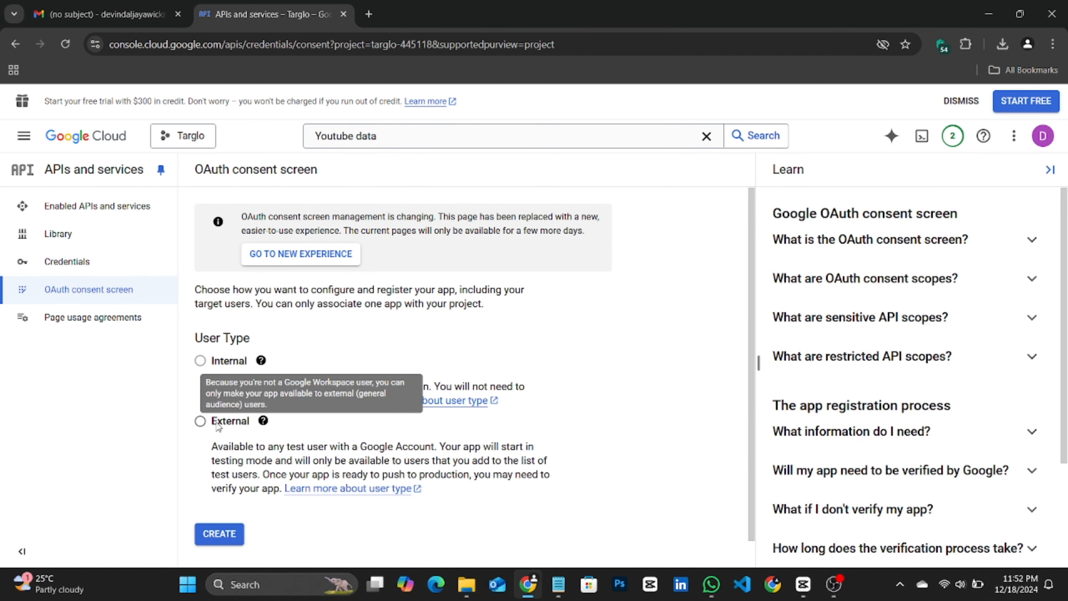
Step: Choose External as the user type and create the OAuth consent screen
left_click(200, 421)
scroll(249, 405, "down", 1)
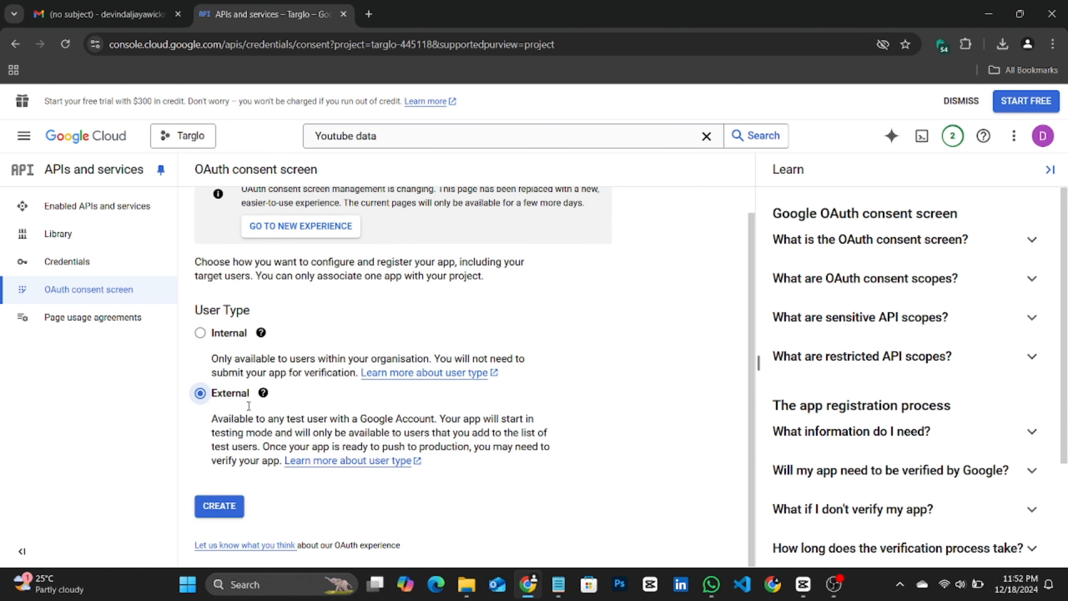
left_click(214, 506)
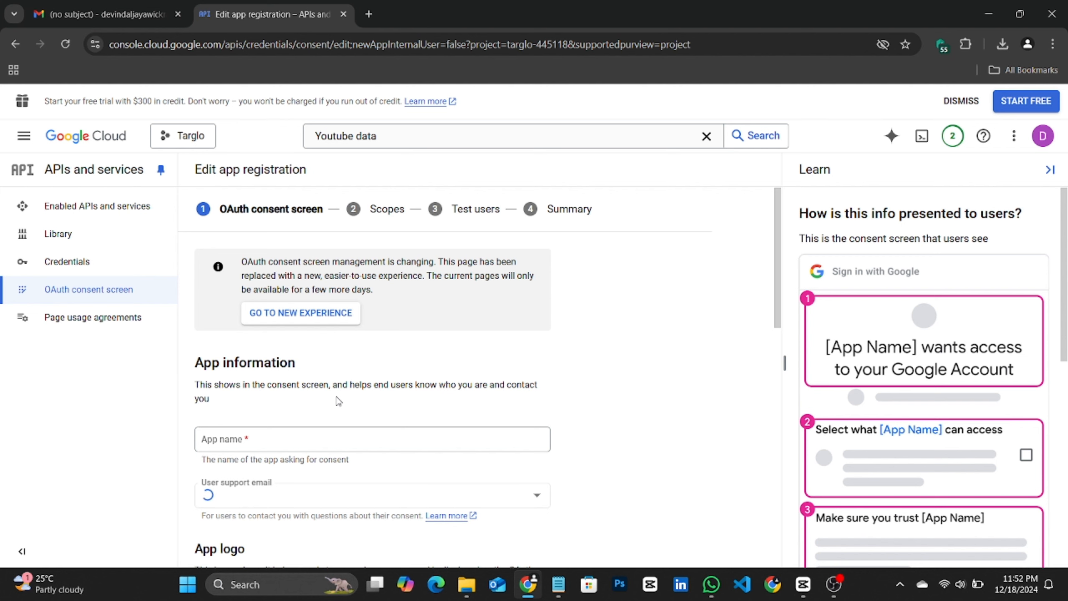
Step: Enter Targlo as the app name and select the account's email address as the user support email
scroll(338, 401, "down", 2)
left_click(350, 367)
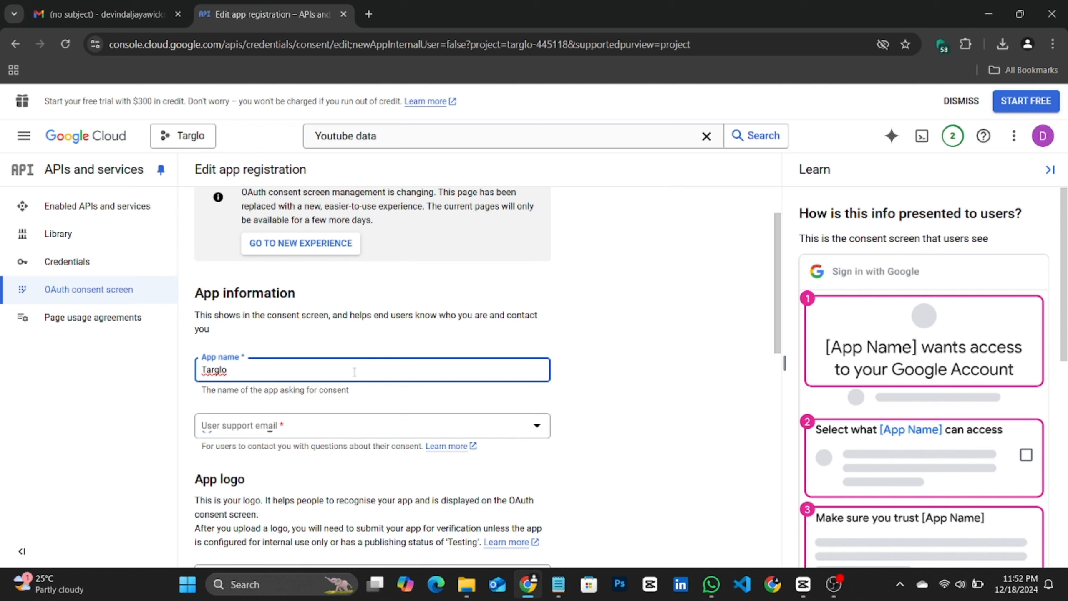
left_click(359, 426)
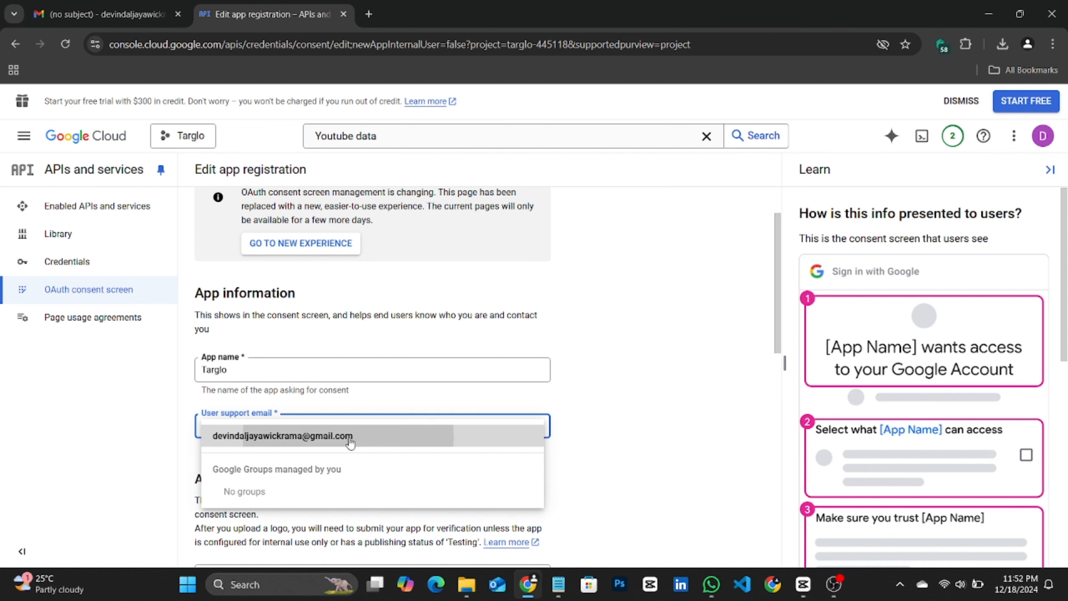
left_click(350, 437)
Step: Fill in the developer contact email address and save the consent screen information to continue
scroll(384, 403, "down", 2)
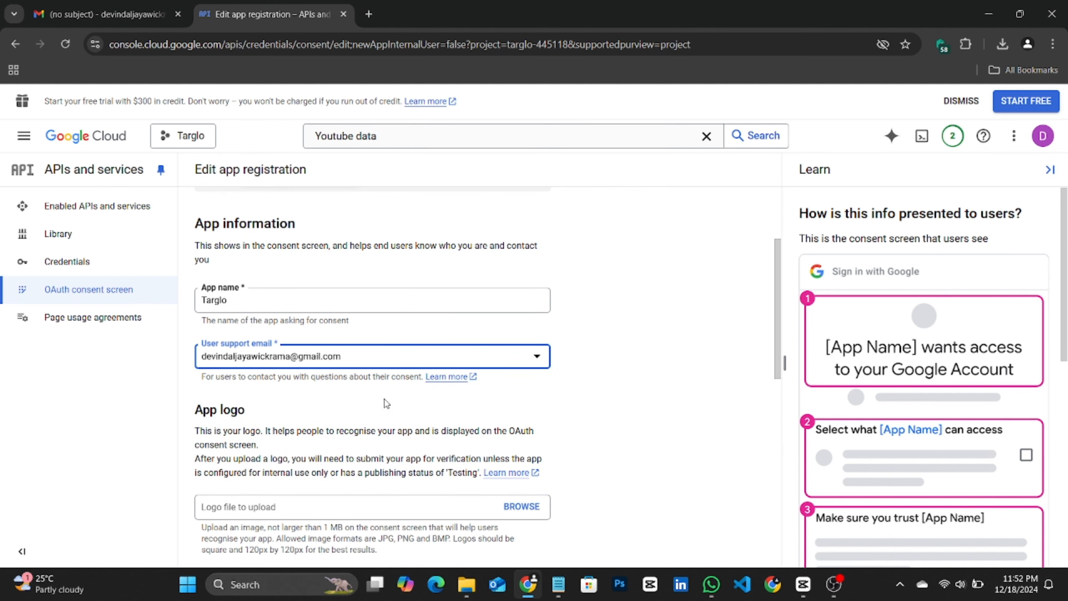
scroll(386, 404, "down", 7)
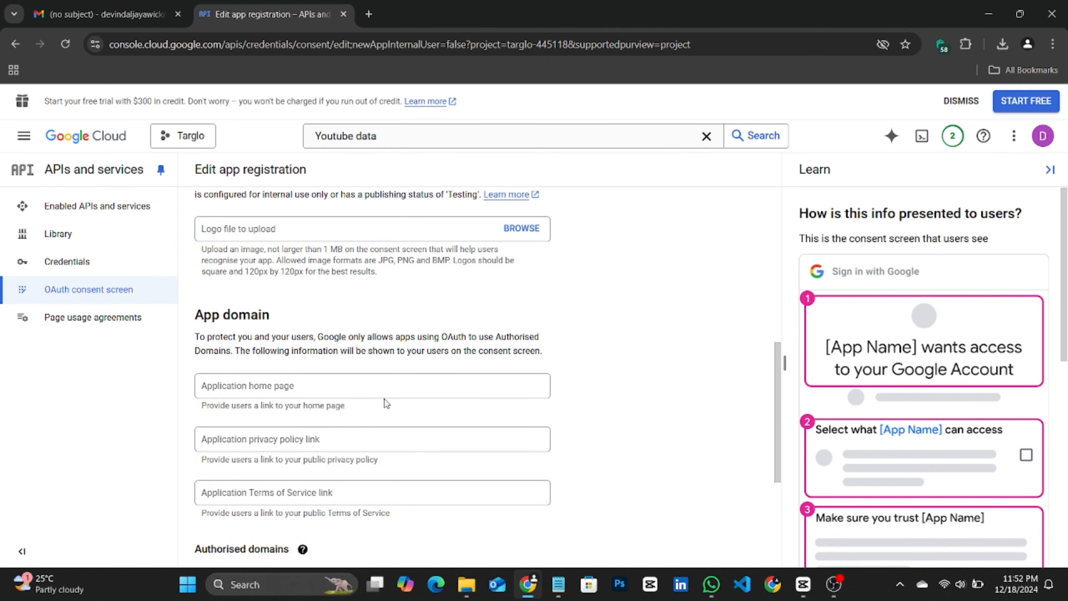
scroll(386, 403, "down", 6)
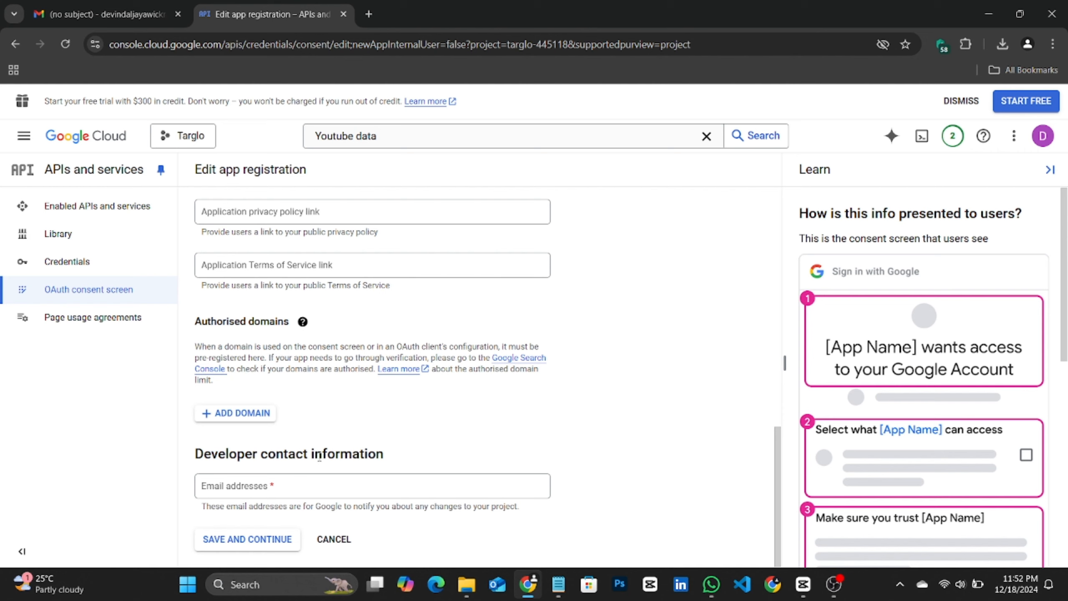
left_click(294, 477)
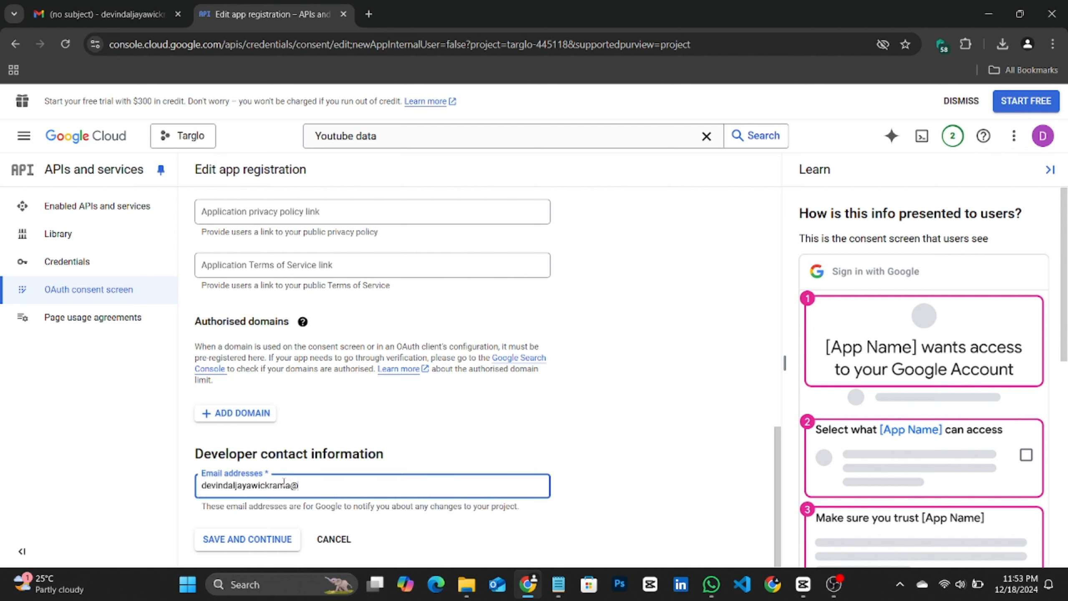
left_click(289, 544)
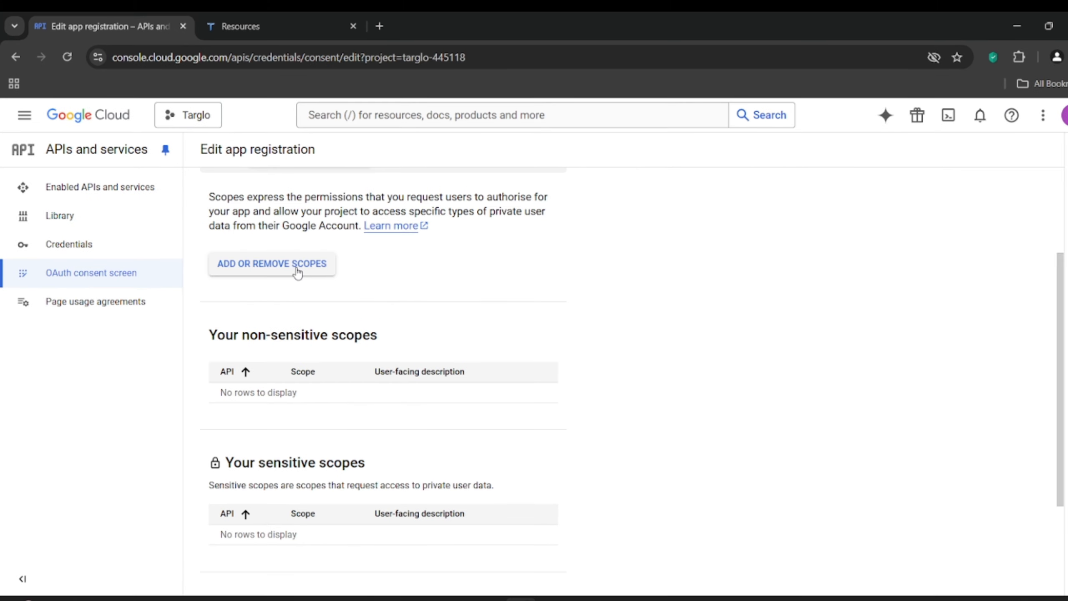
left_click(298, 269)
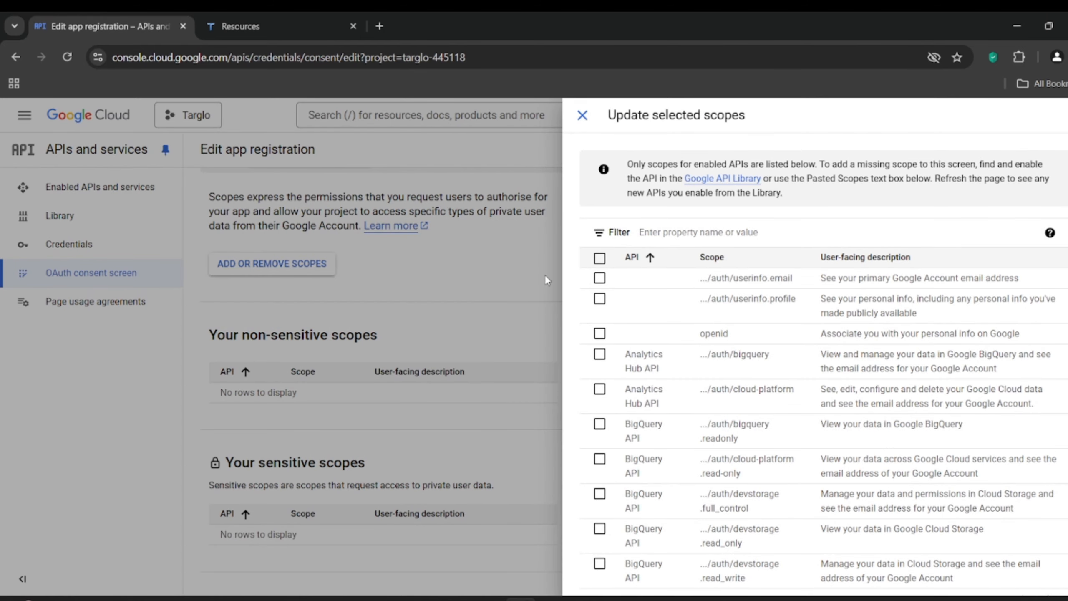
left_click(673, 231)
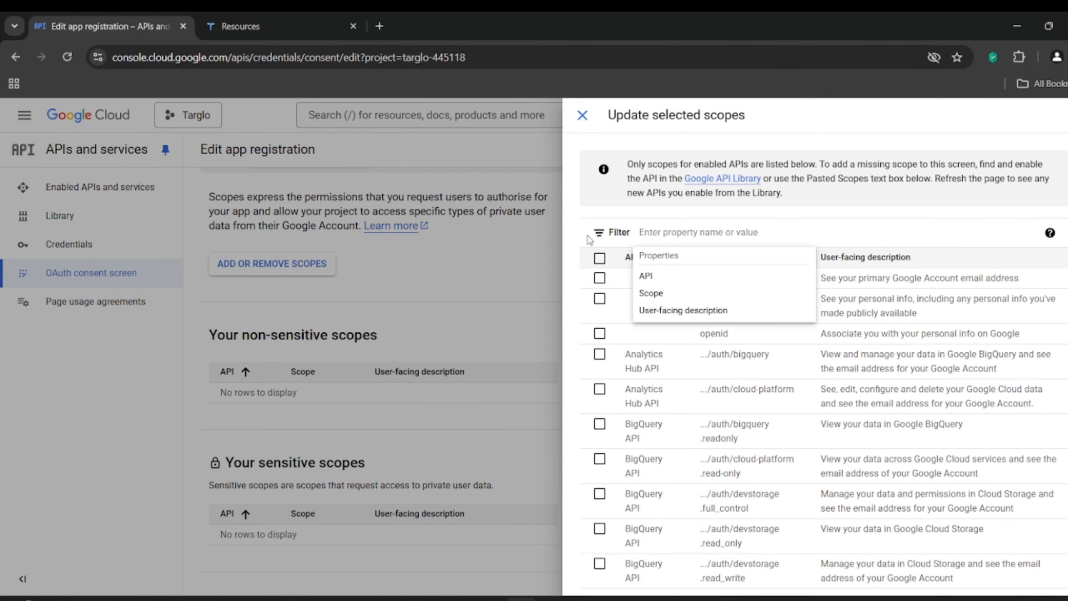
left_click(311, 23)
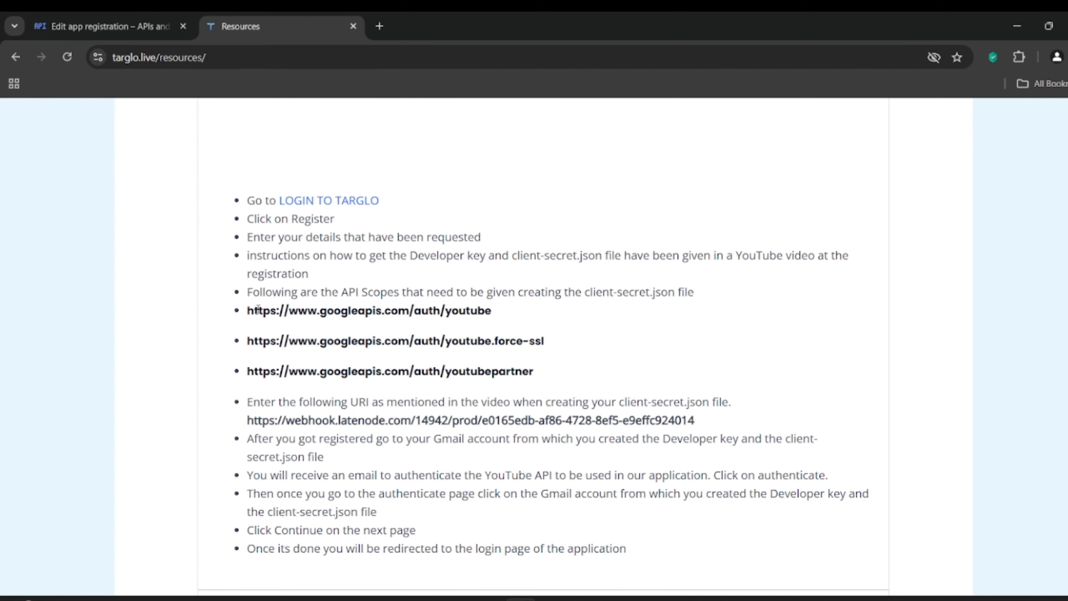
left_click_drag(248, 310, 466, 310)
left_click(498, 312)
triple_click(497, 312)
key("ctrl+c")
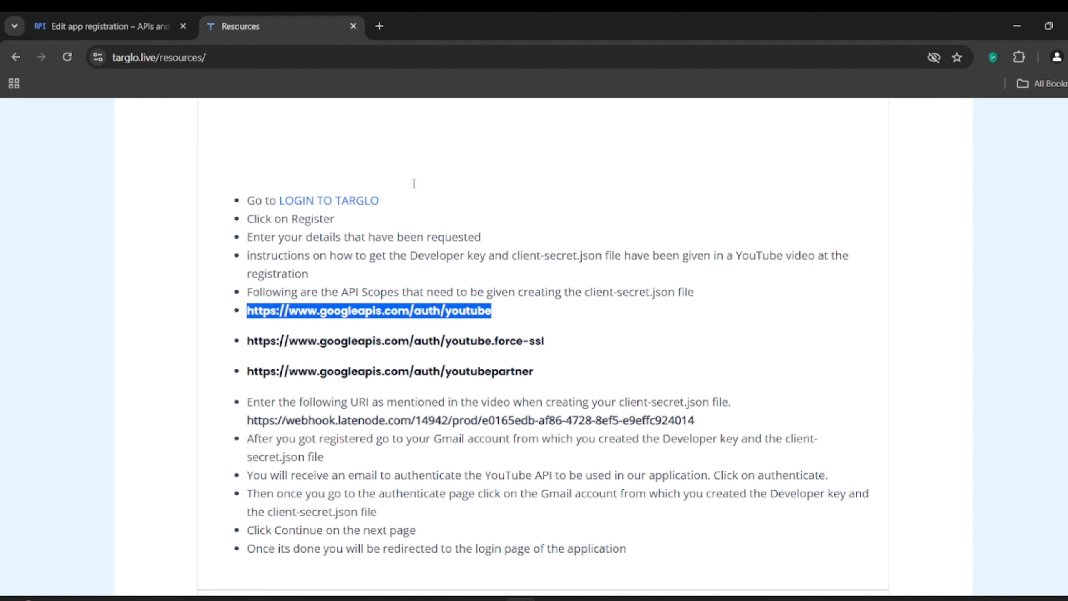
left_click(130, 23)
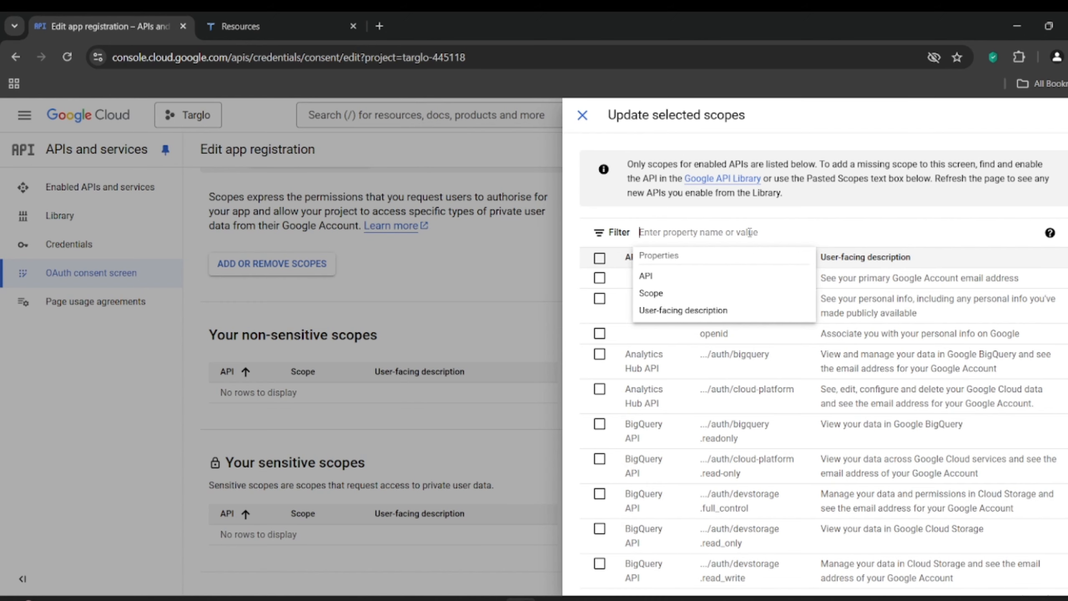
key("ctrl+v")
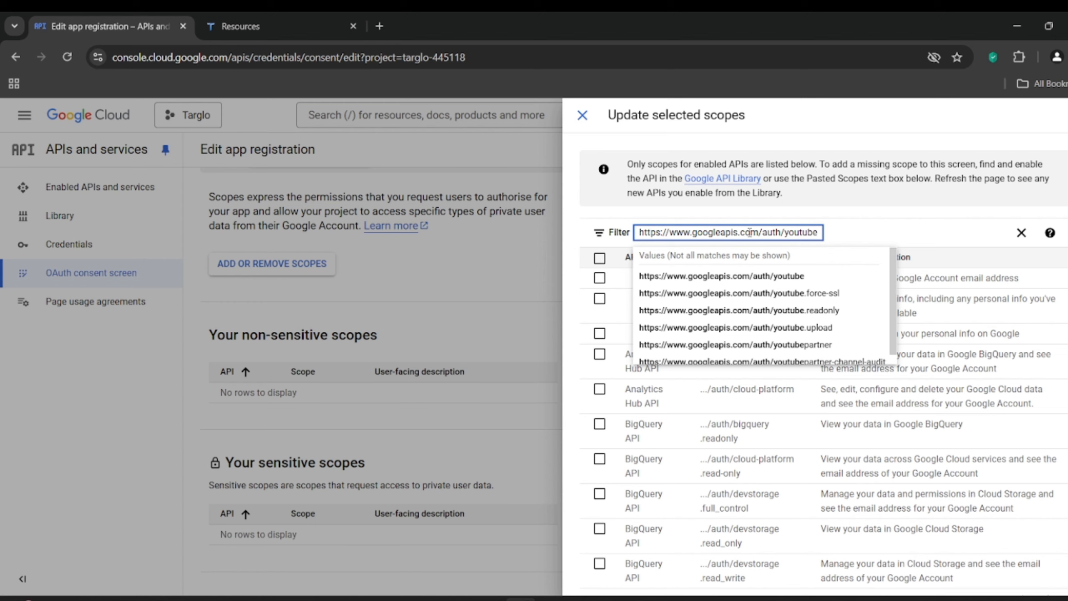
left_click(748, 276)
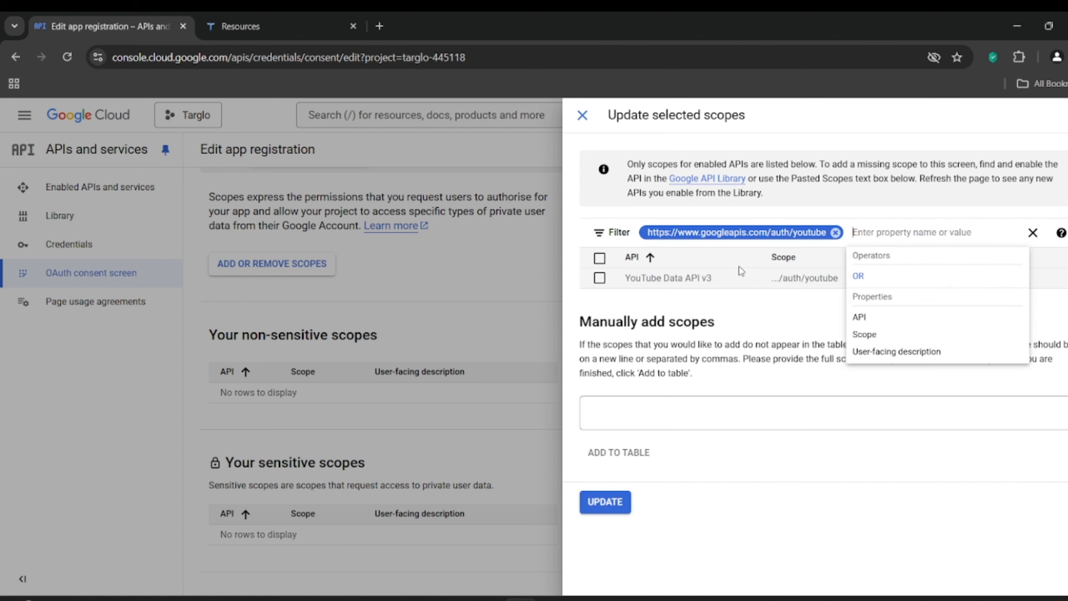
left_click(277, 16)
left_click_drag(247, 341, 548, 346)
key("ctrl+c")
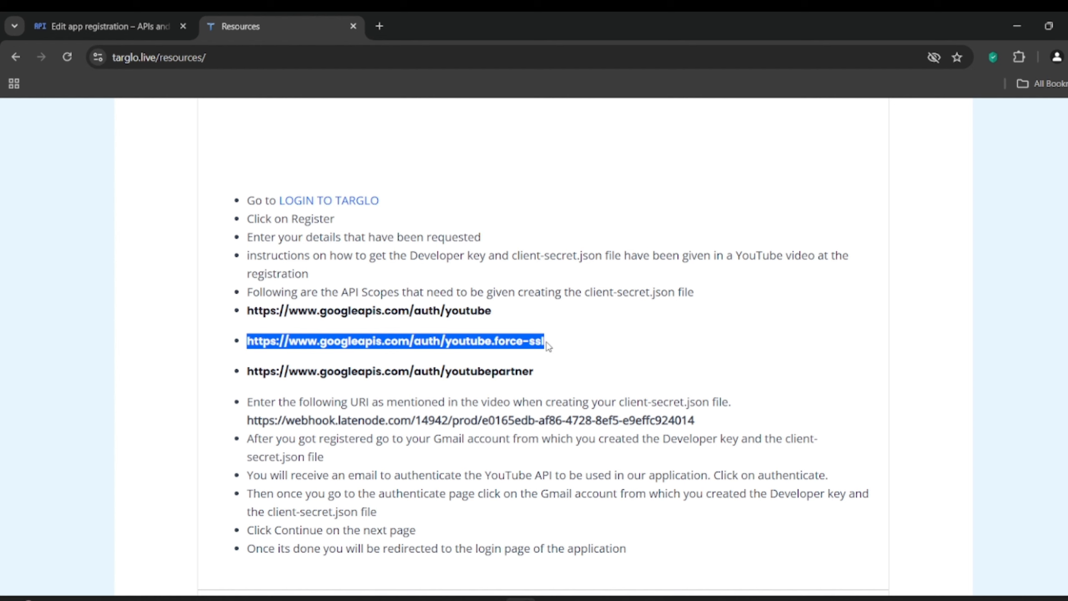
left_click(147, 27)
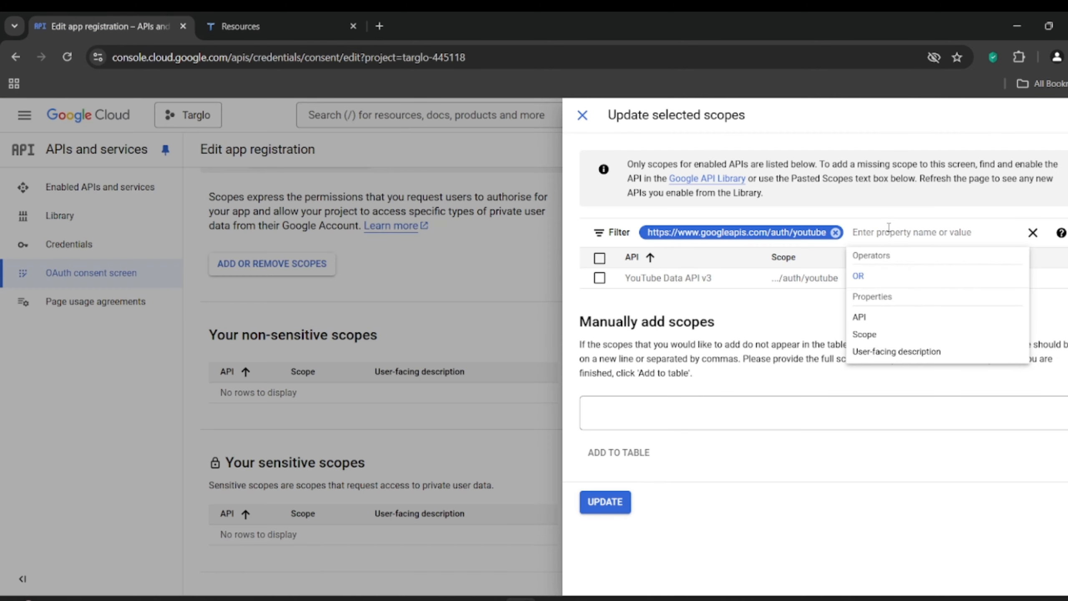
key("ctrl+v")
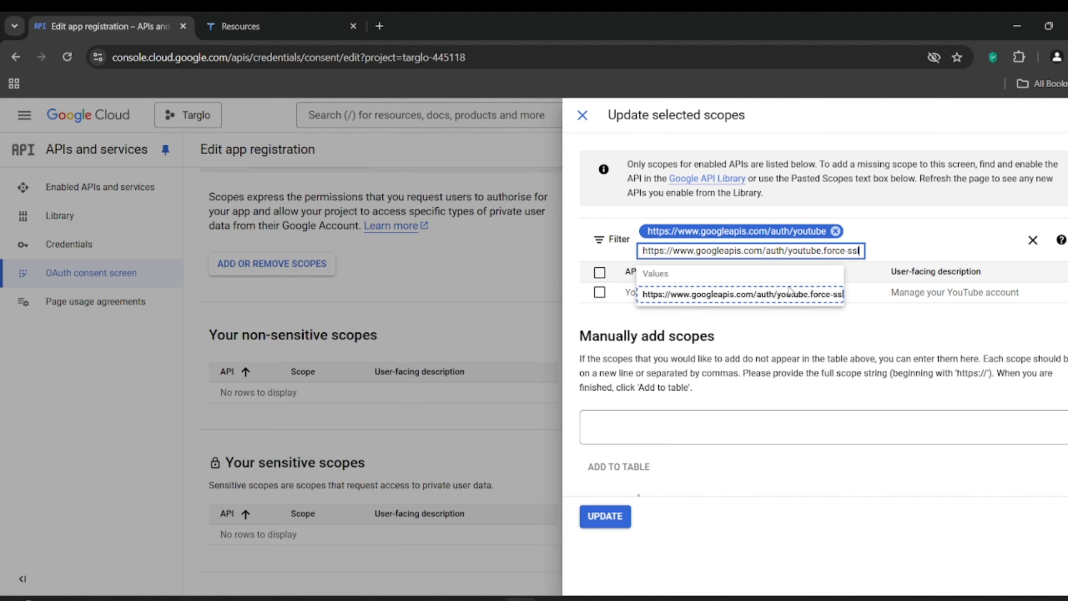
left_click(788, 295)
left_click(302, 17)
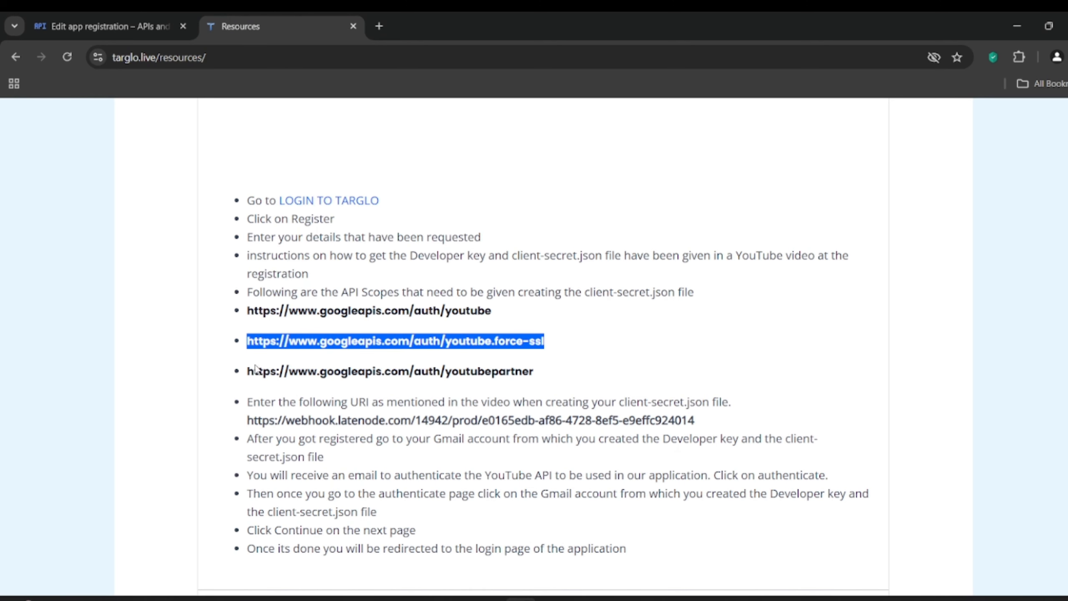
left_click_drag(246, 372, 536, 378)
key("ctrl+c")
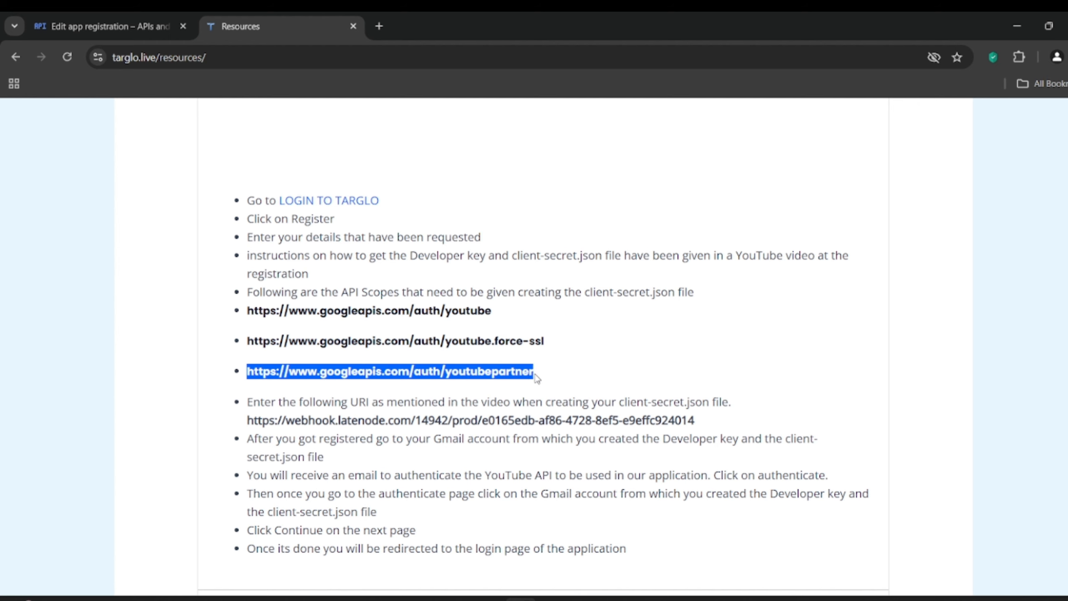
left_click(134, 24)
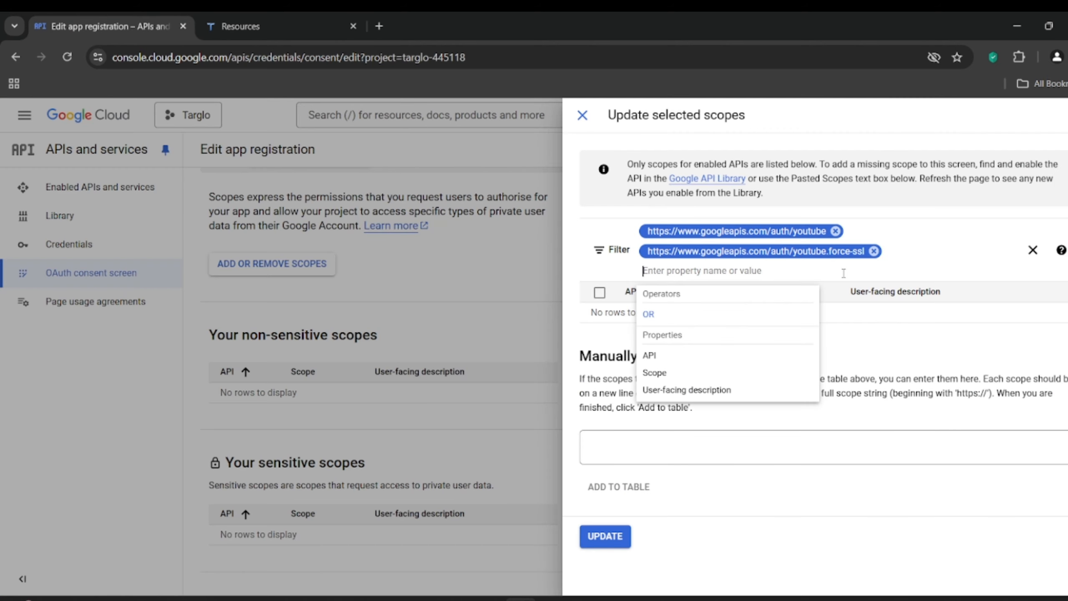
key("ctrl+v")
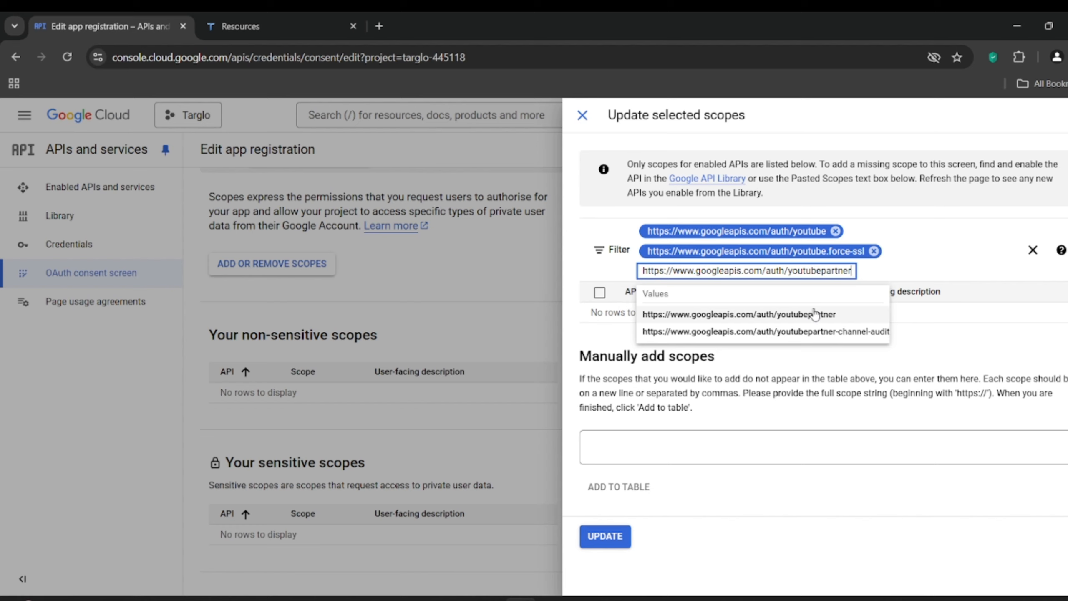
left_click(815, 313)
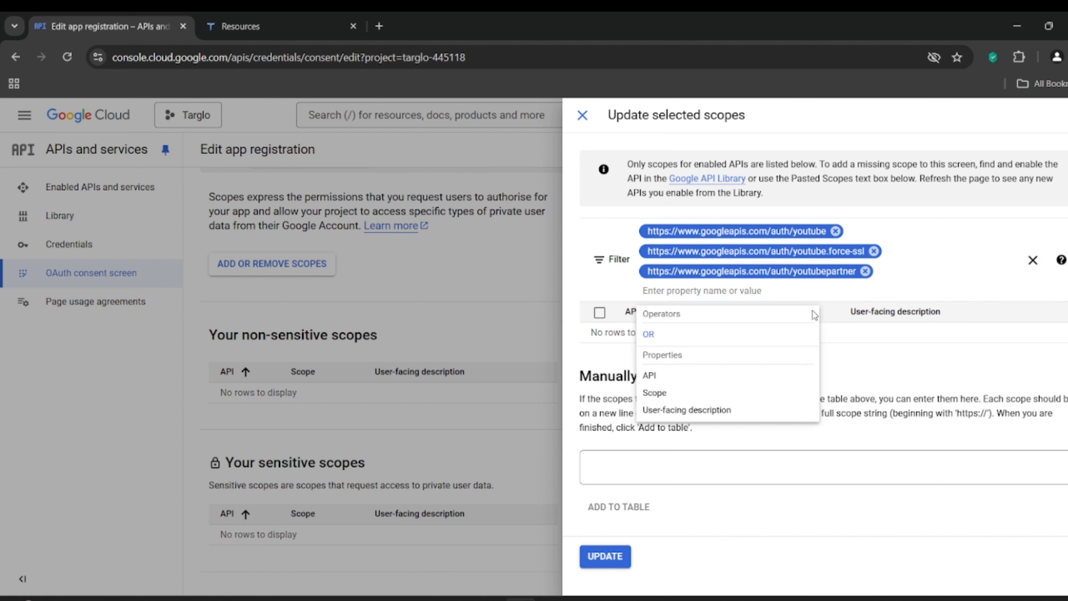
Step: Apply the scope update and save the Scopes step to continue
left_click(605, 557)
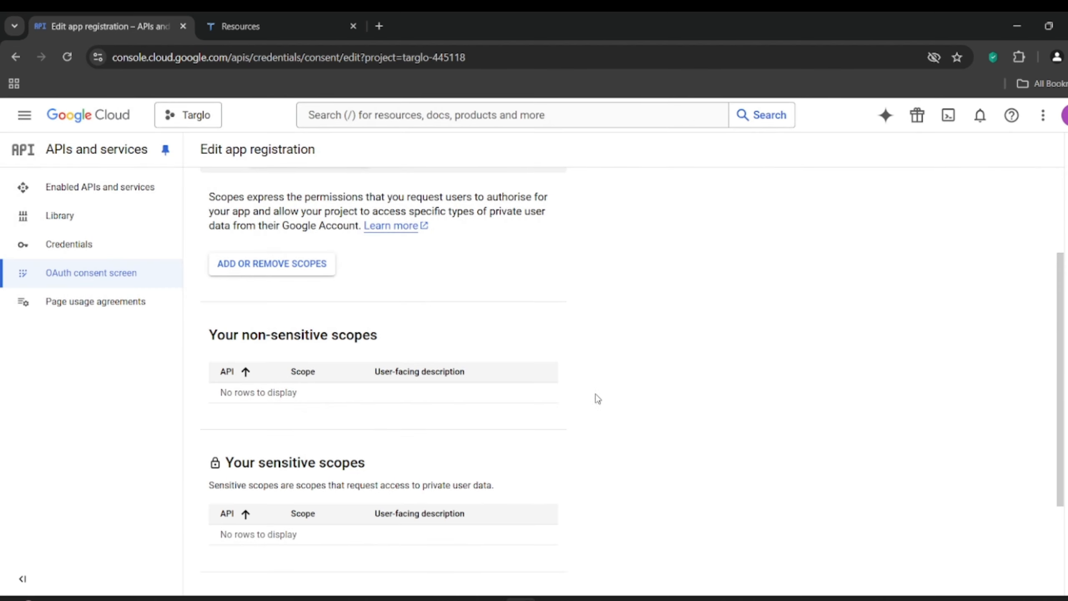
scroll(604, 375, "down", 4)
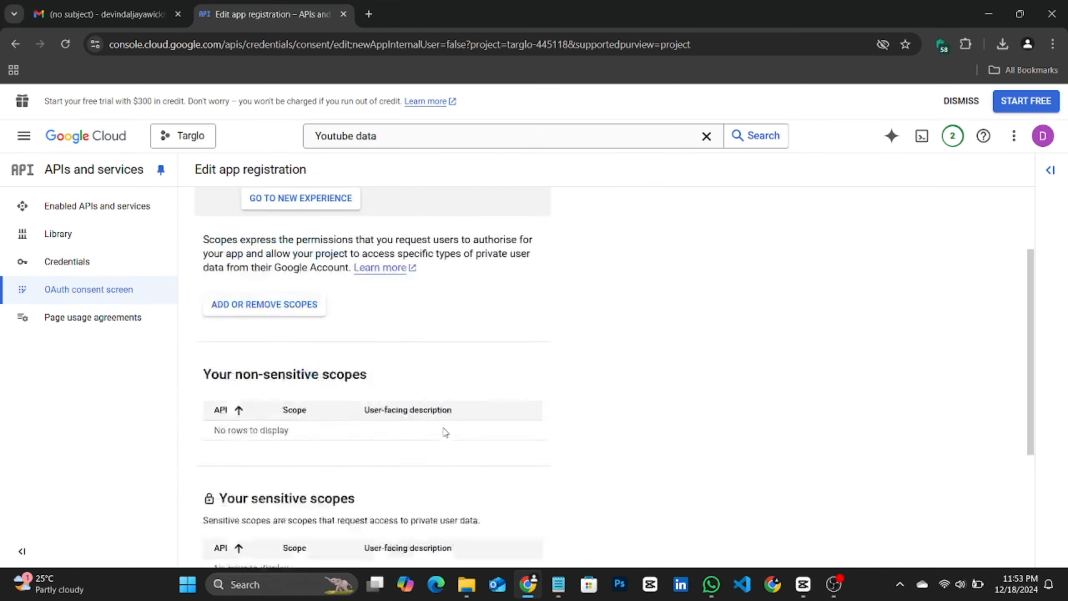
scroll(444, 431, "down", 5)
scroll(290, 504, "up", 5)
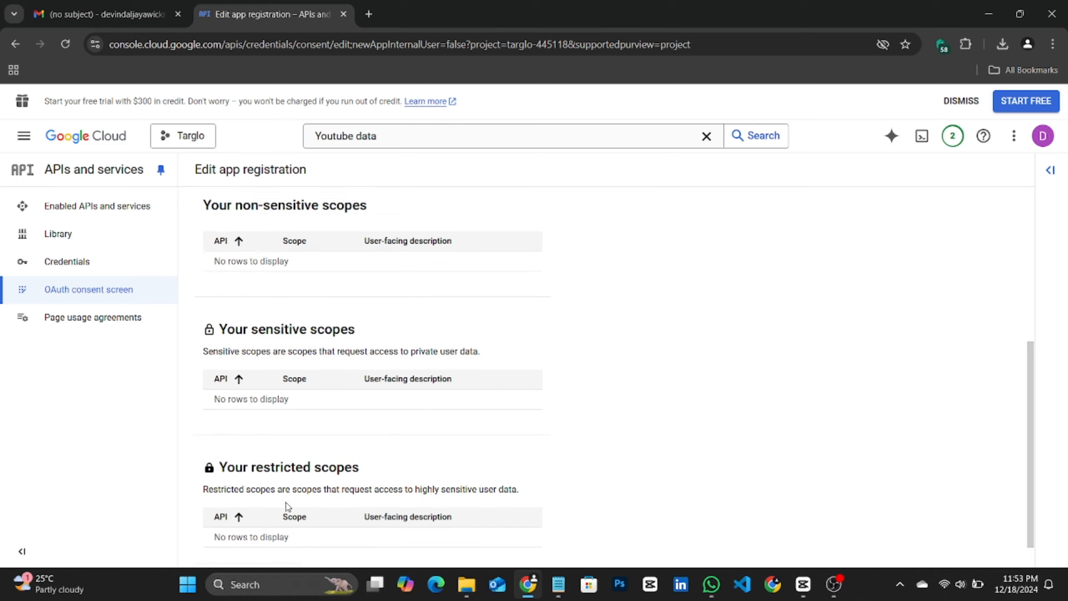
scroll(288, 503, "down", 5)
left_click(265, 538)
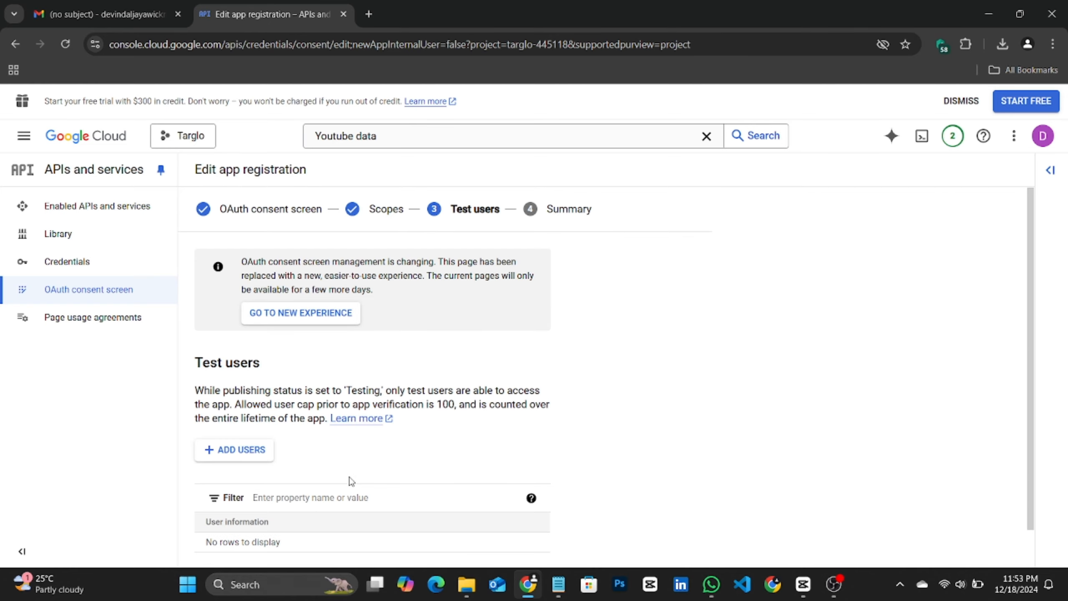
Step: Continue past the Test users step without adding any users
scroll(361, 447, "down", 2)
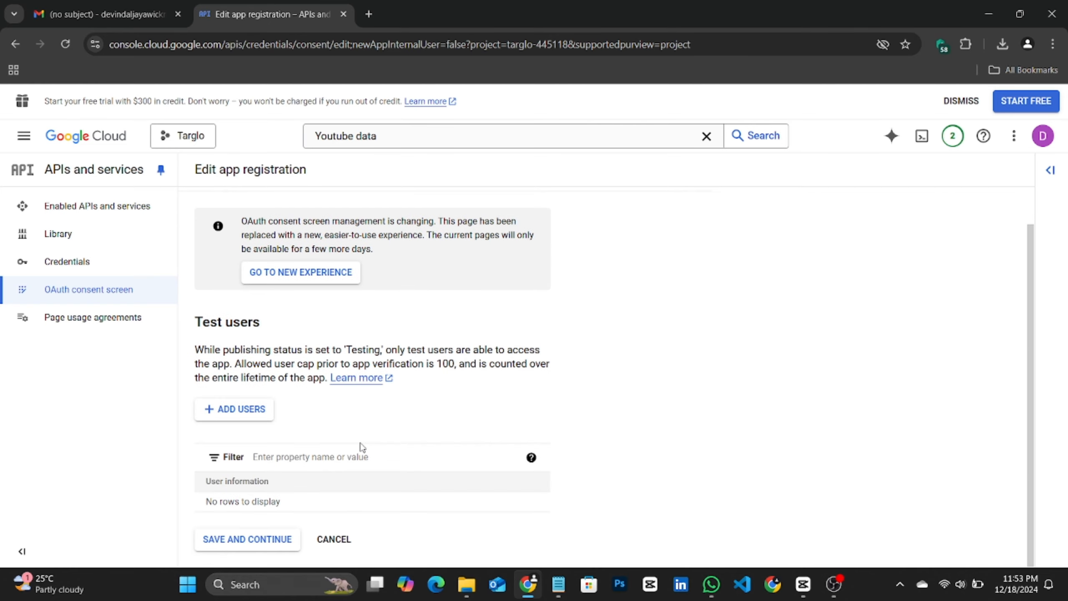
scroll(363, 448, "up", 1)
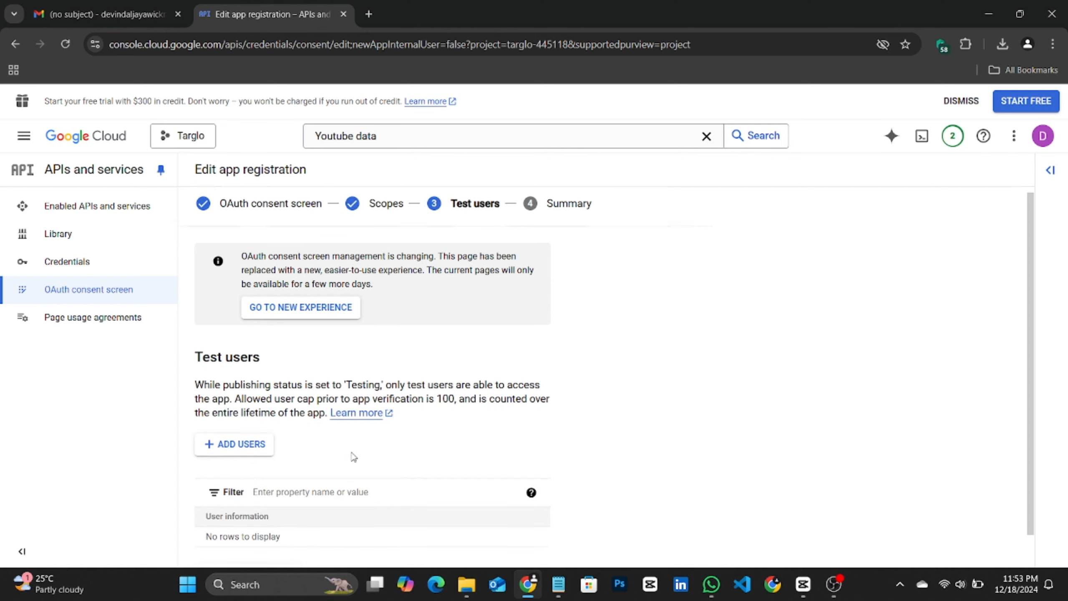
scroll(353, 453, "down", 1)
left_click(262, 542)
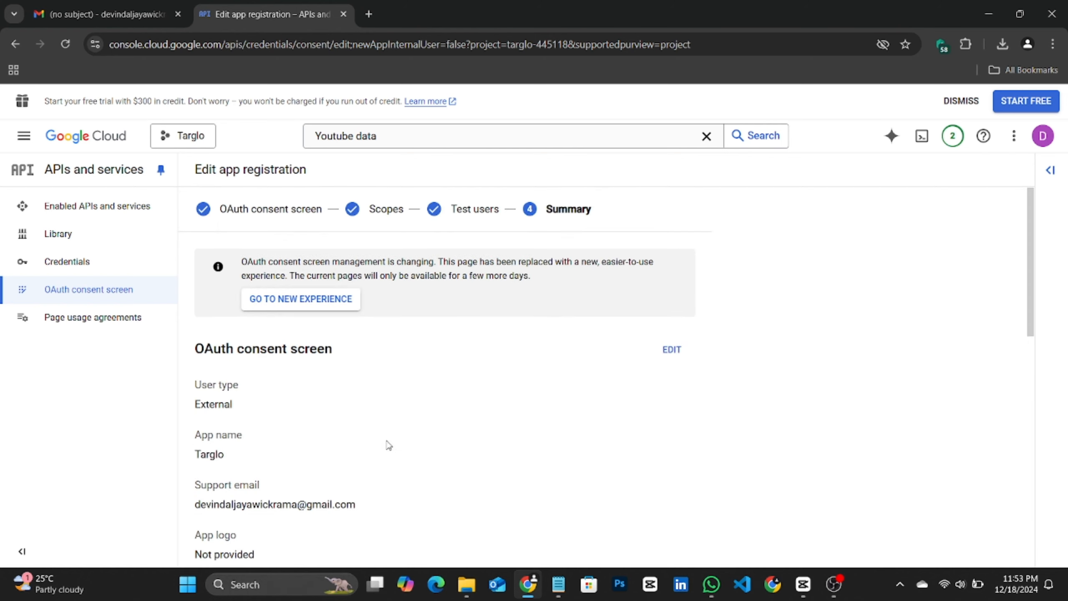
Step: Return from the registration summary to the OAuth consent screen dashboard
scroll(389, 433, "down", 12)
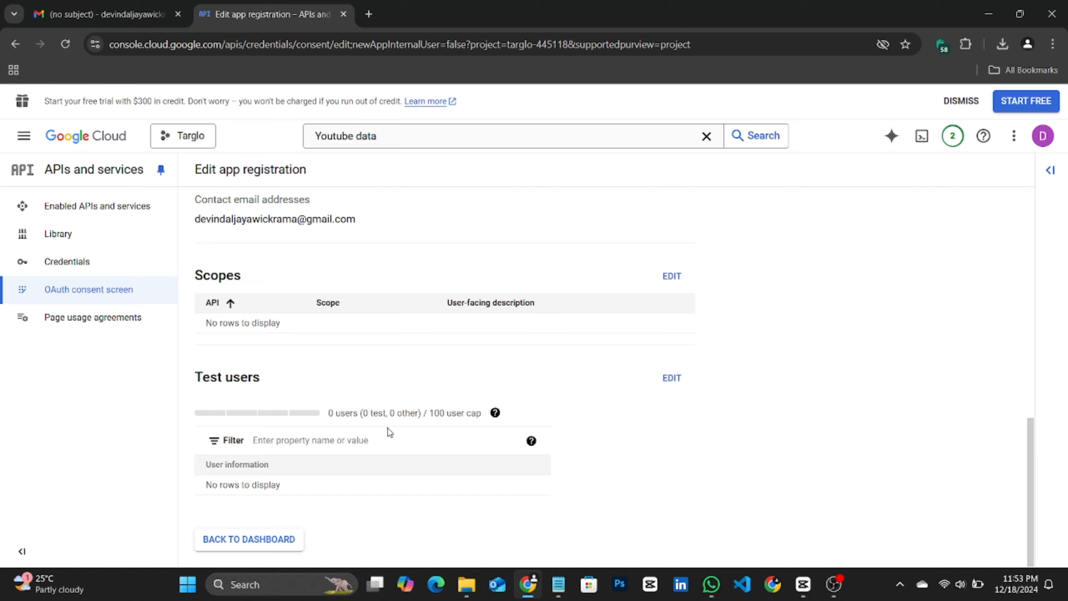
left_click(250, 539)
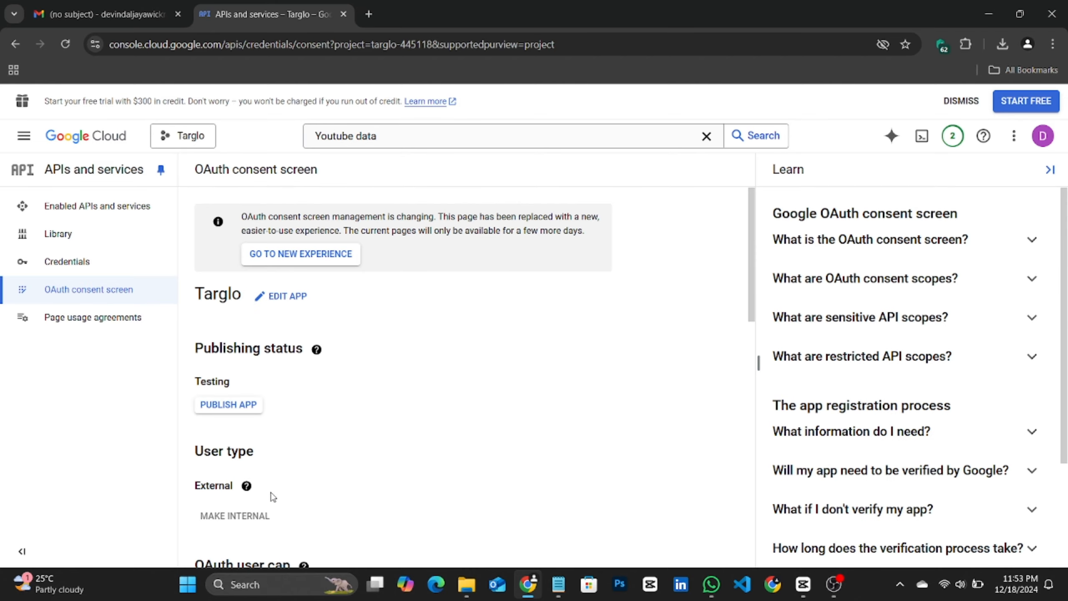
Step: Try to publish the Targlo app from the OAuth consent screen dashboard
left_click(228, 405)
scroll(372, 467, "down", 10)
scroll(372, 468, "down", 5)
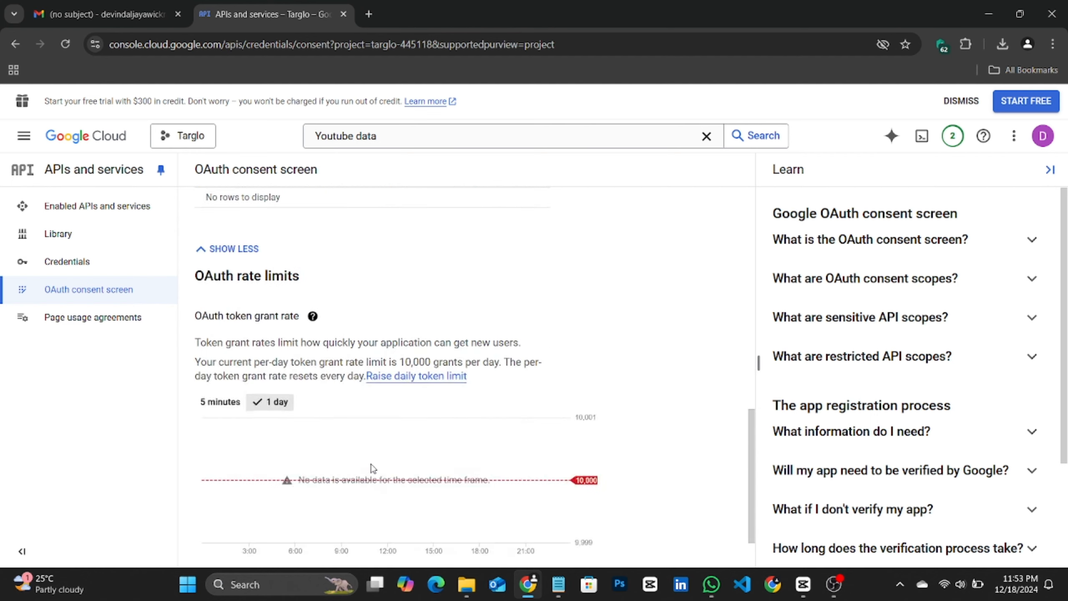
scroll(372, 468, "up", 9)
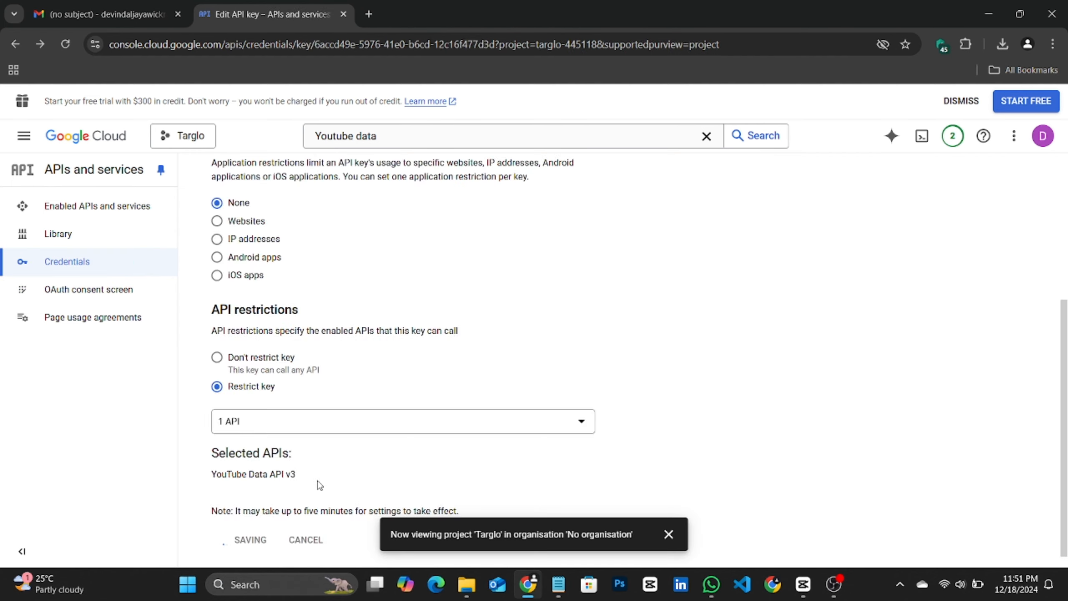
Step: Start creating an OAuth client ID of type Web application and name it Targlo
left_click(314, 480)
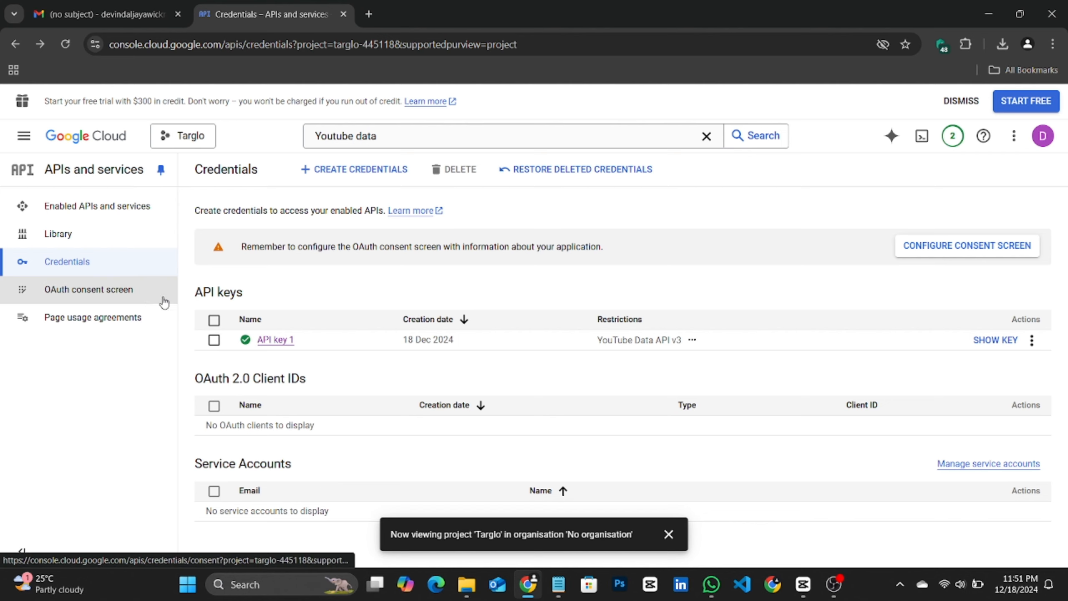
left_click(310, 169)
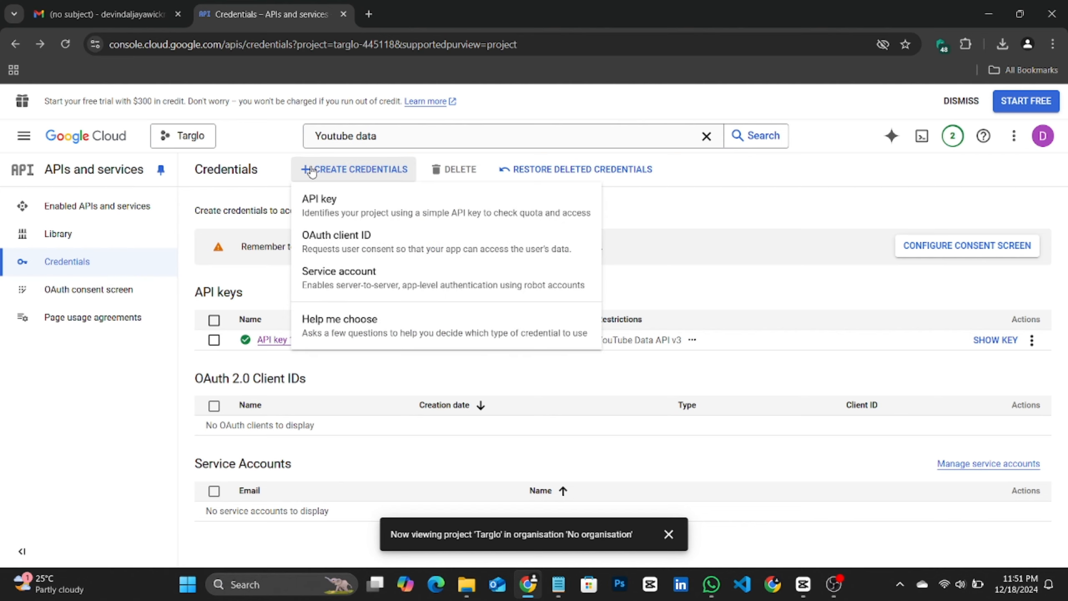
left_click(323, 237)
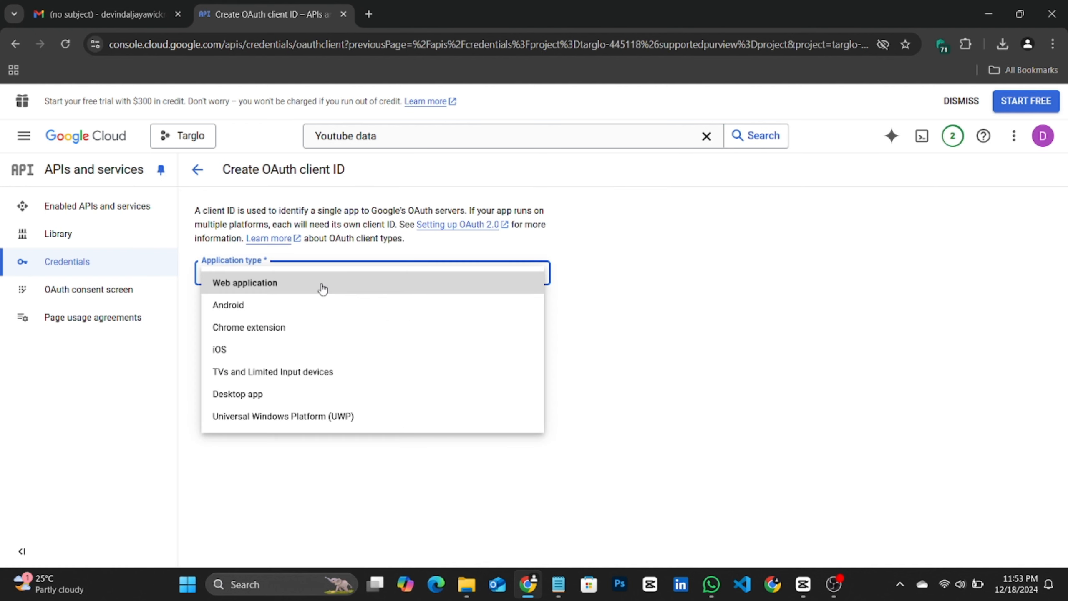
left_click(323, 289)
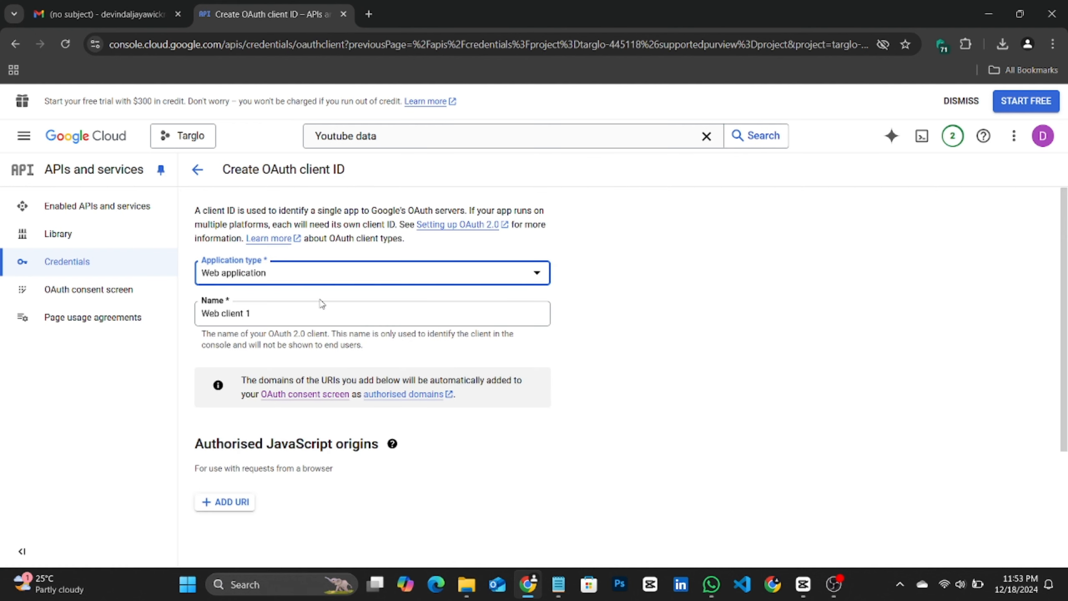
triple_click(308, 308)
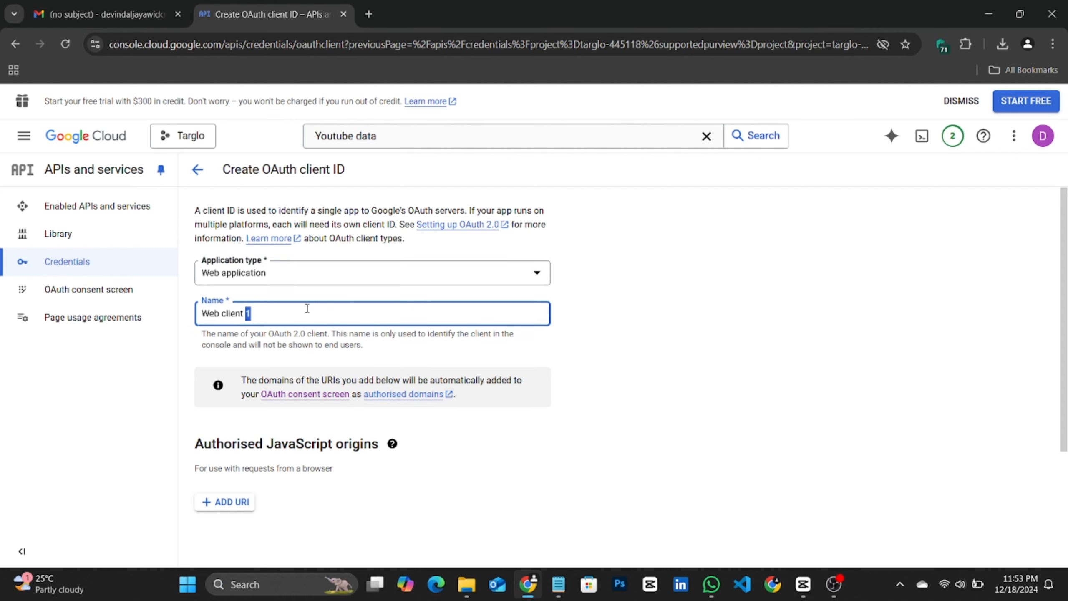
type("Targlo")
Step: Switch to Notepad and select the Latenode webhook URL to copy it
scroll(303, 404, "down", 4)
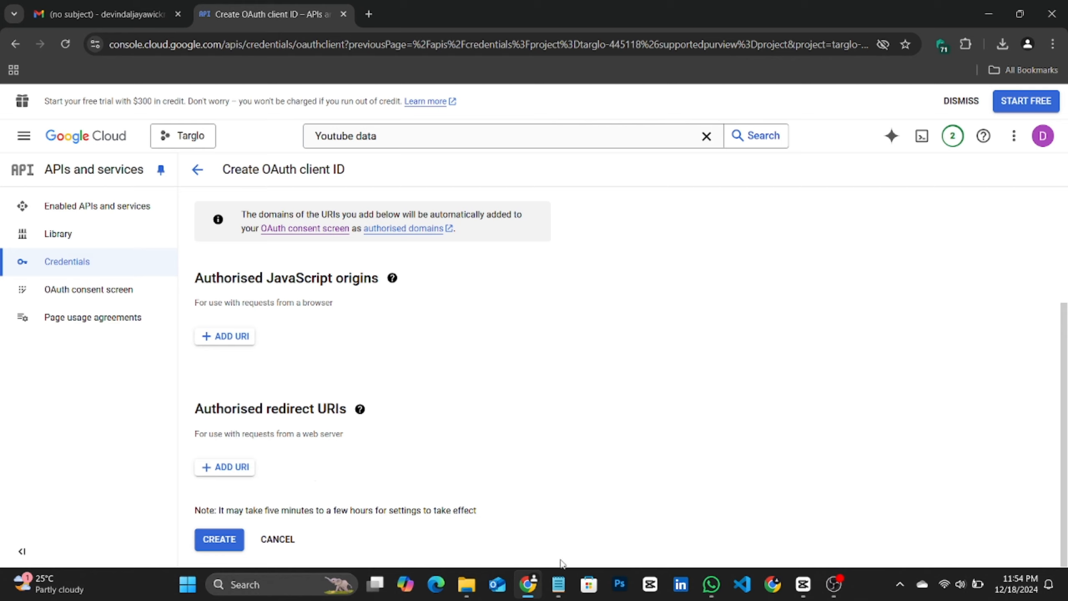
left_click(558, 584)
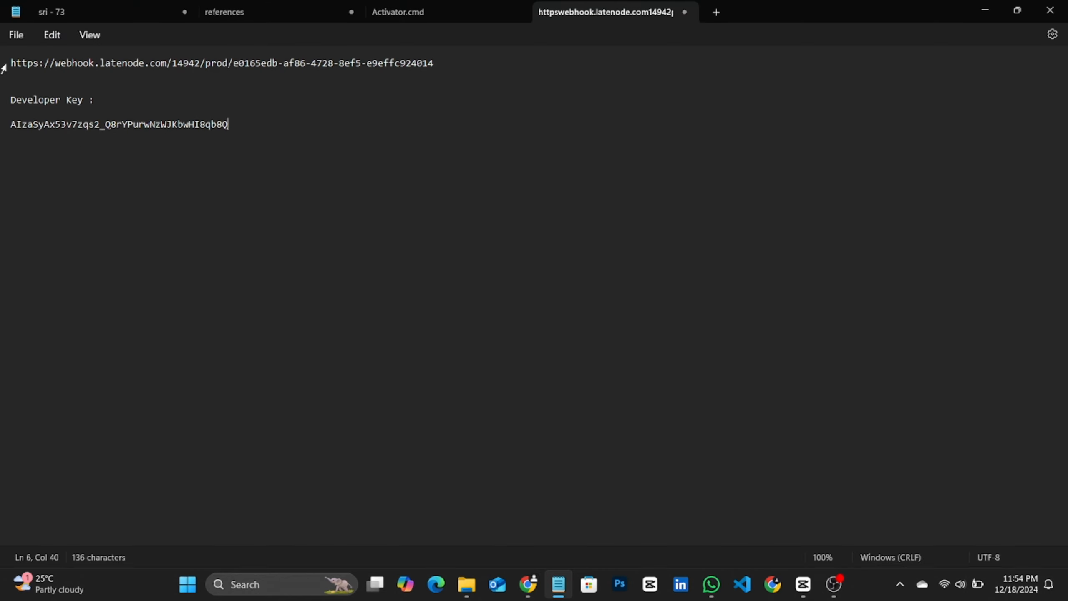
left_click_drag(12, 63, 438, 66)
key("ctrl+c")
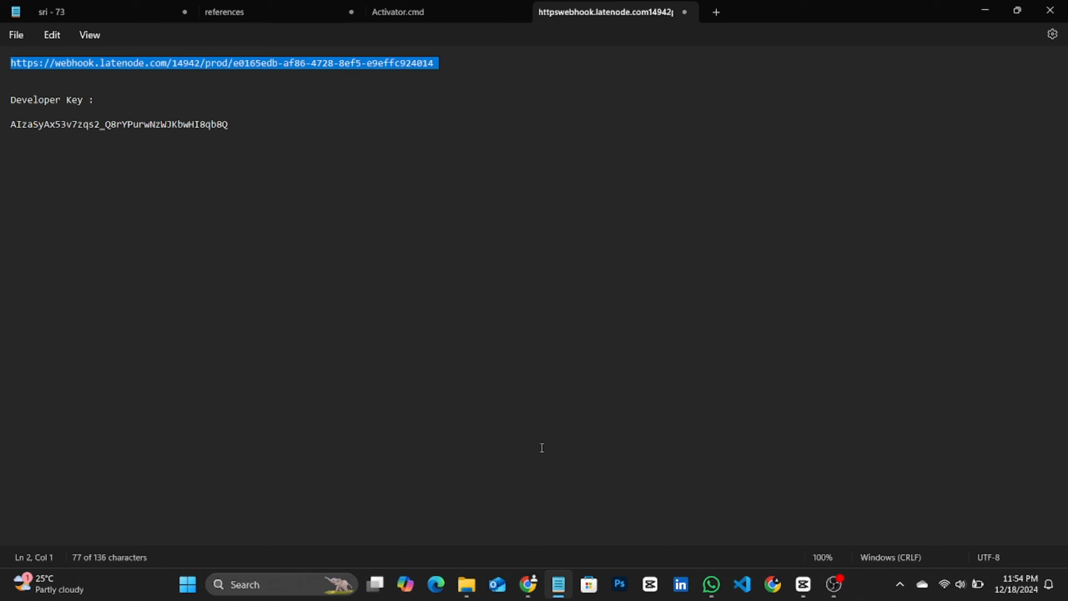
Step: Add the copied webhook URL as an authorised redirect URI and create the OAuth client
left_click(529, 585)
left_click(245, 470)
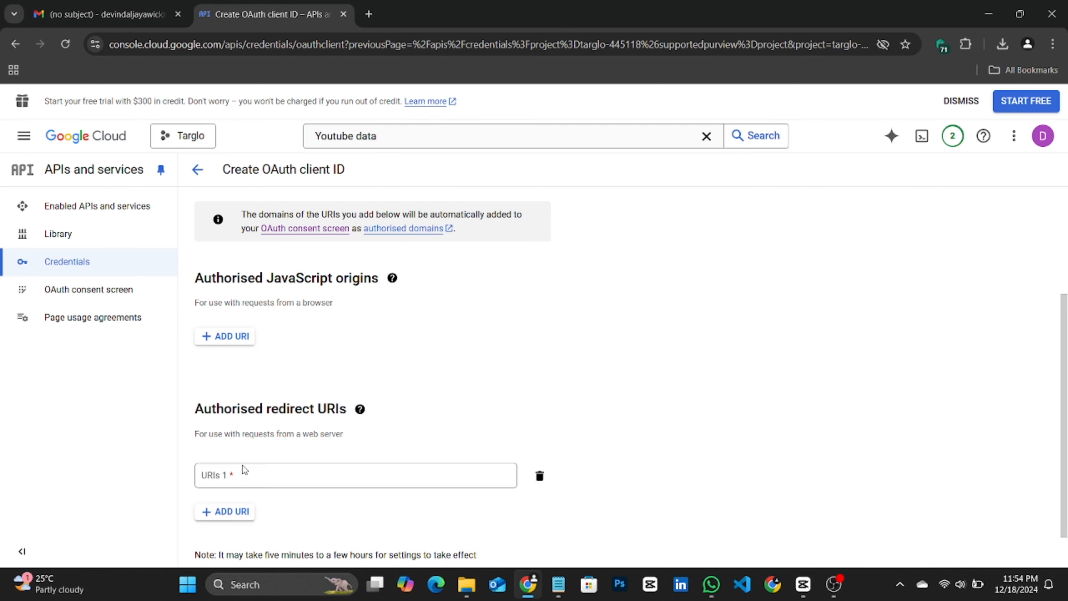
left_click(245, 470)
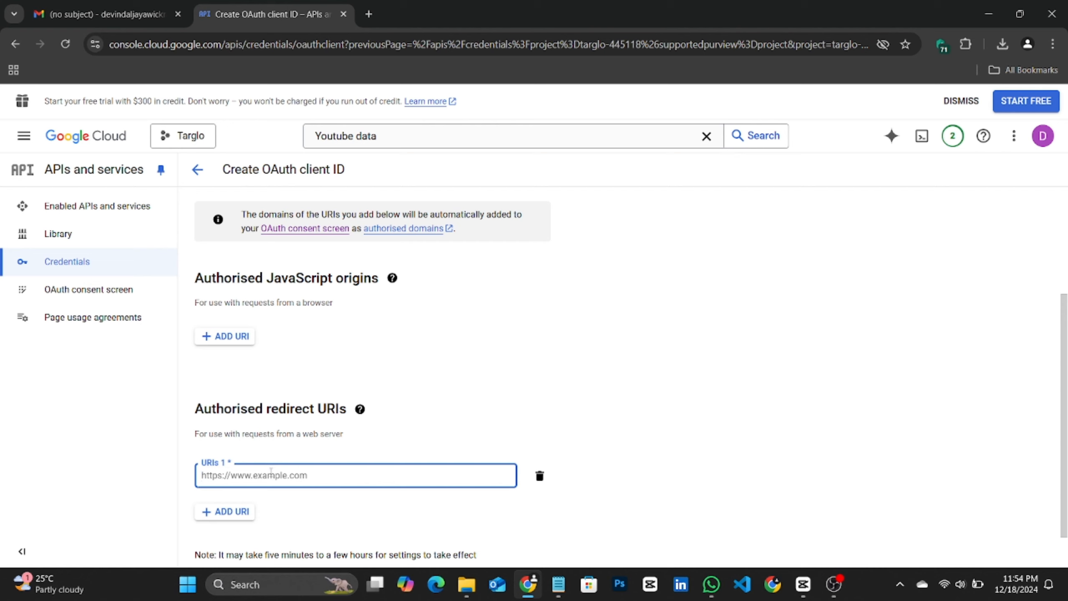
key("ctrl+v")
scroll(269, 473, "down", 1)
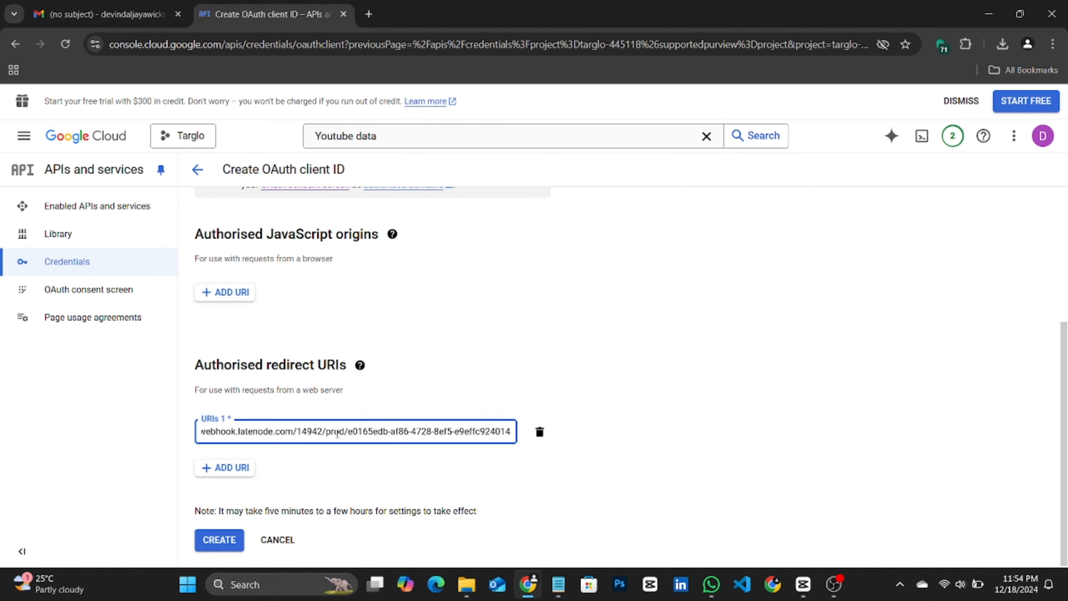
left_click(220, 547)
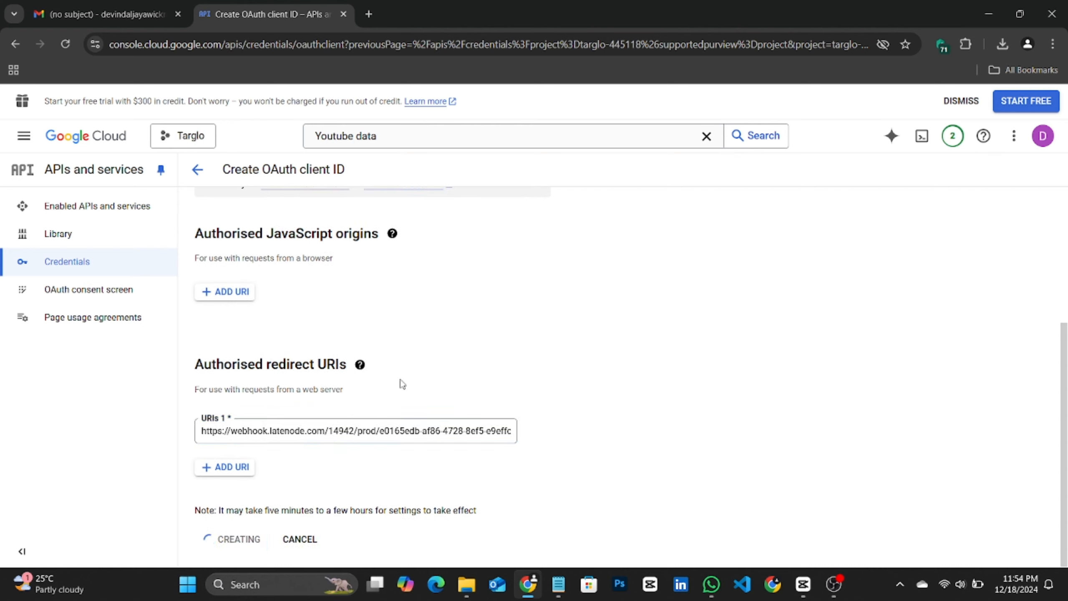